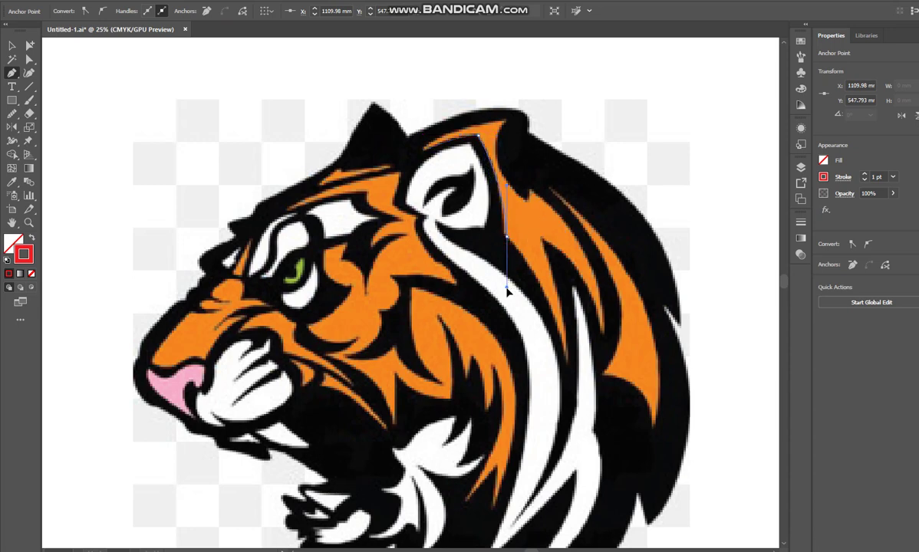
Step: Trace the lower edge of the orange patch behind the ear with the Pen tool, down and around its two pointed tips
left_click_drag(506, 299, 512, 309)
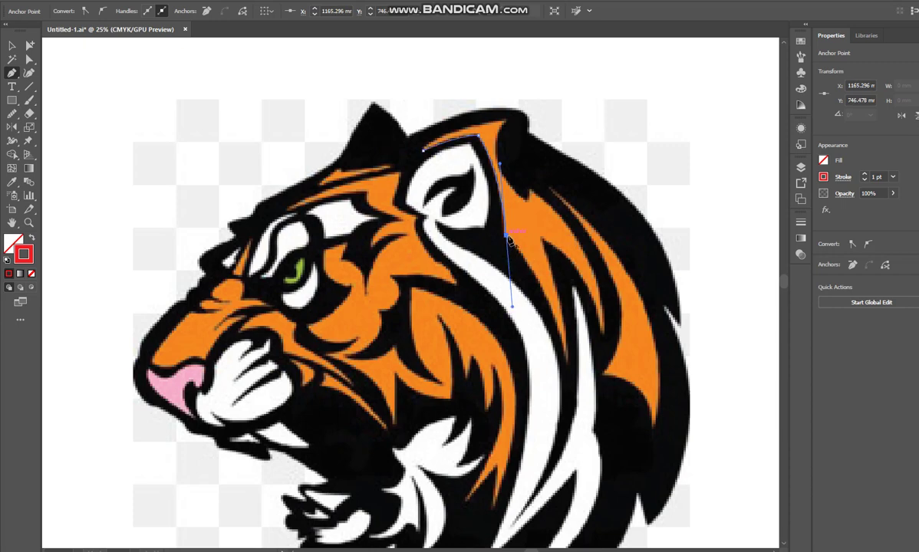
left_click(506, 236)
left_click_drag(569, 364, 569, 369)
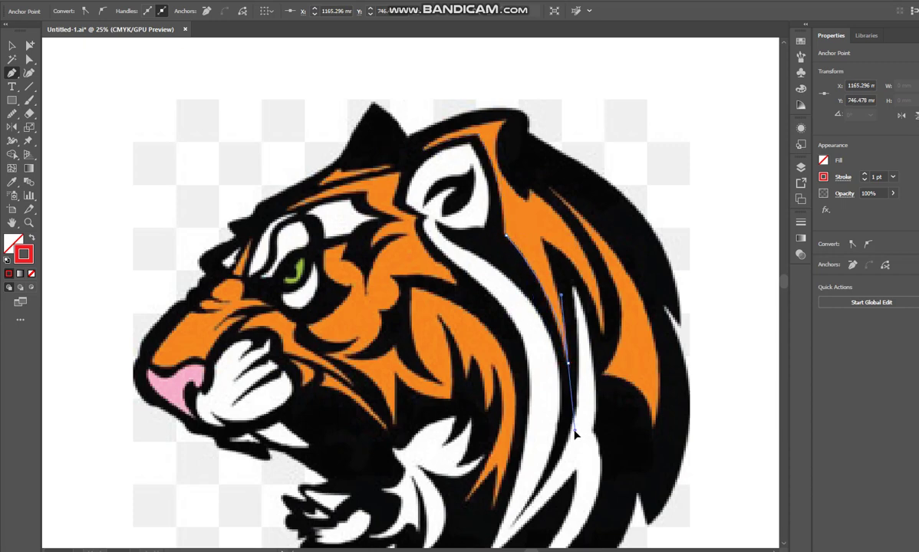
left_click_drag(579, 433, 579, 432)
left_click(569, 364)
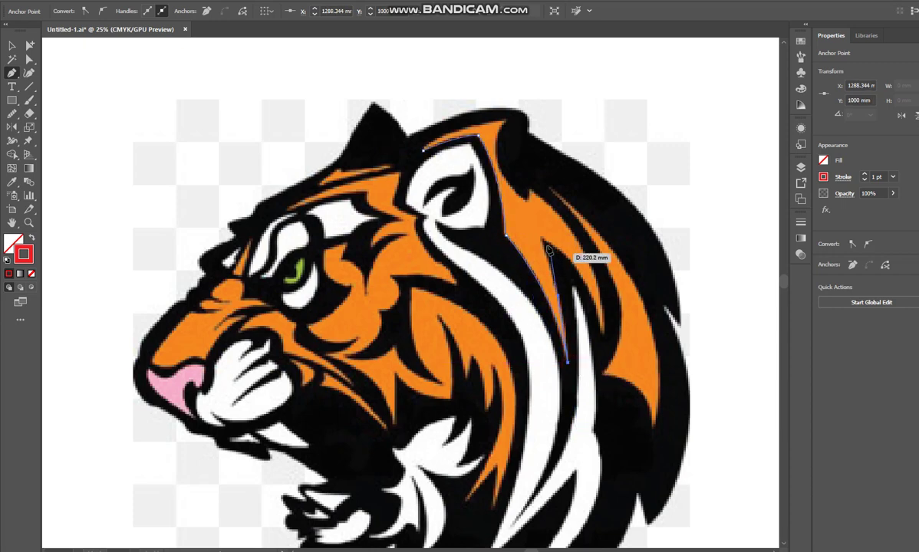
left_click_drag(541, 237, 525, 207)
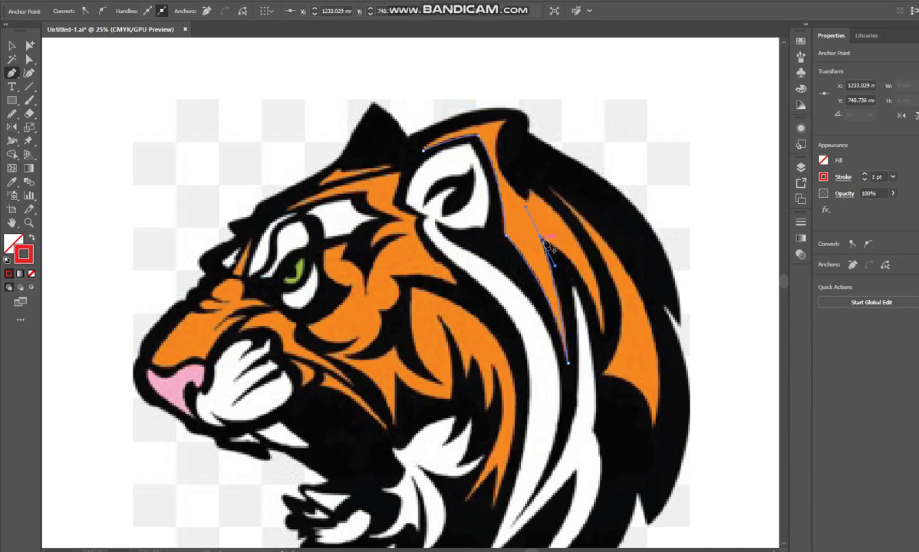
left_click(541, 237)
left_click_drag(603, 334, 607, 381)
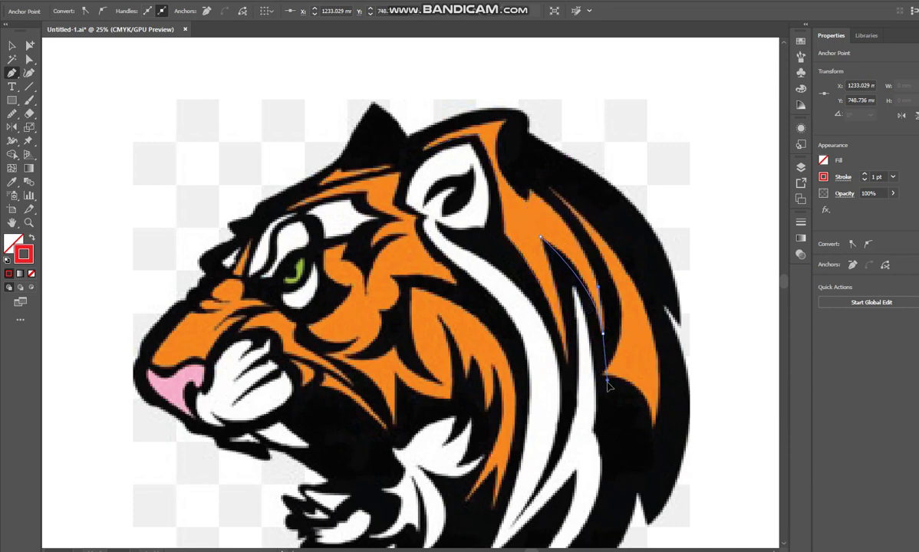
Step: Set the traced path's stroke weight to 8 pt
left_click(11, 45)
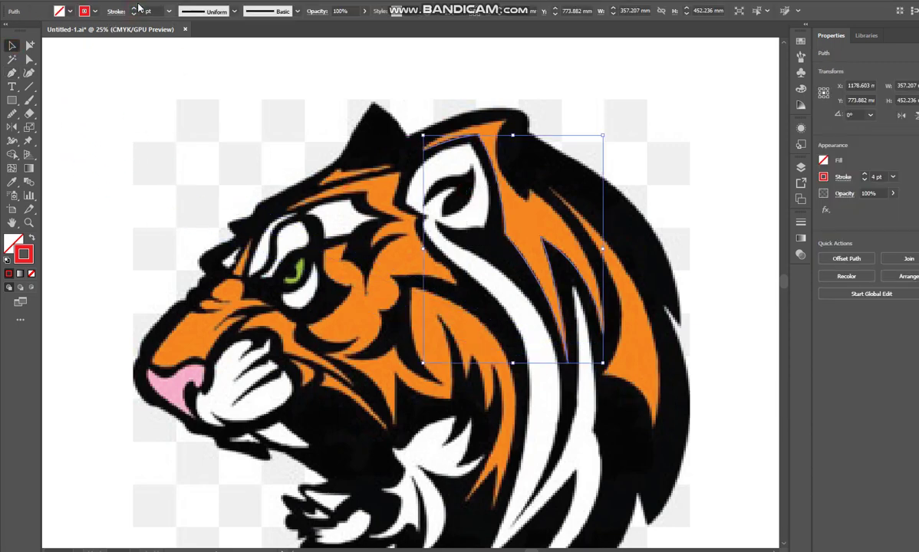
left_click(134, 12)
left_click(134, 11)
Step: Continue the orange patch's path from its outer tip up the back edge and close it at the front of the ear
left_click_drag(260, 161, 214, 178)
key("p")
left_click(558, 350)
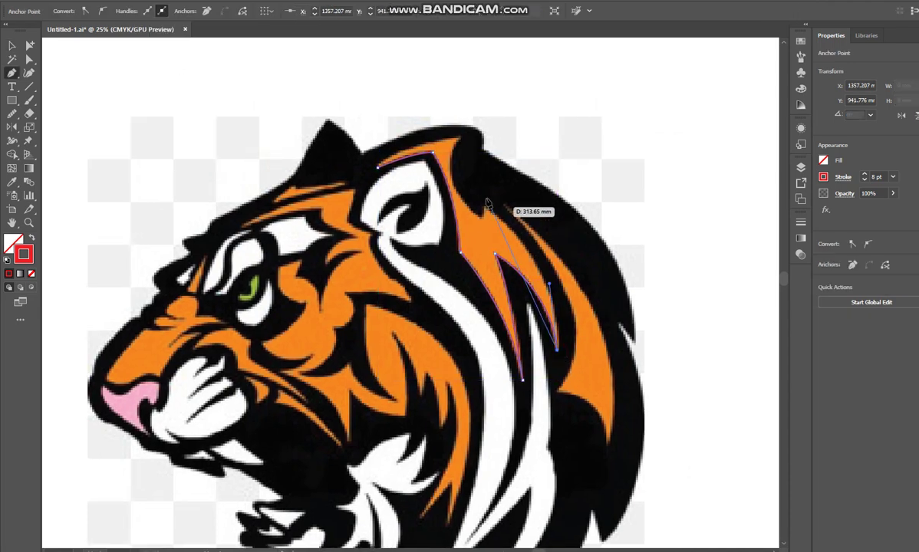
left_click_drag(485, 206, 404, 149)
left_click(484, 206)
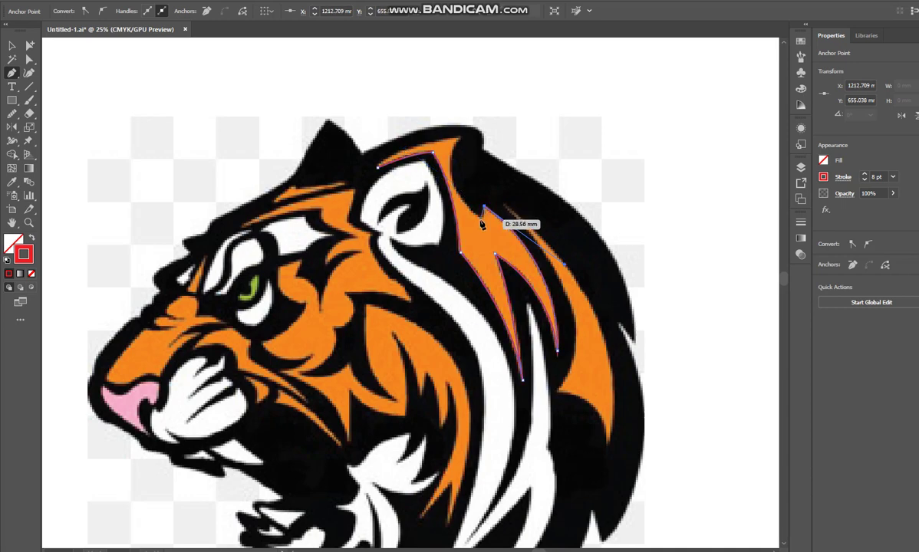
left_click_drag(484, 221, 483, 220)
left_click_drag(459, 139, 488, 90)
left_click(460, 140)
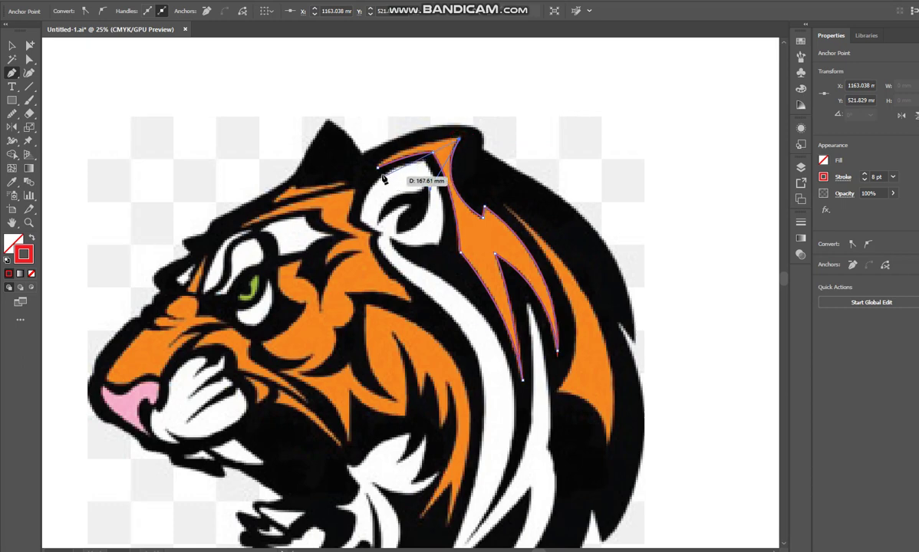
left_click_drag(379, 169, 363, 184)
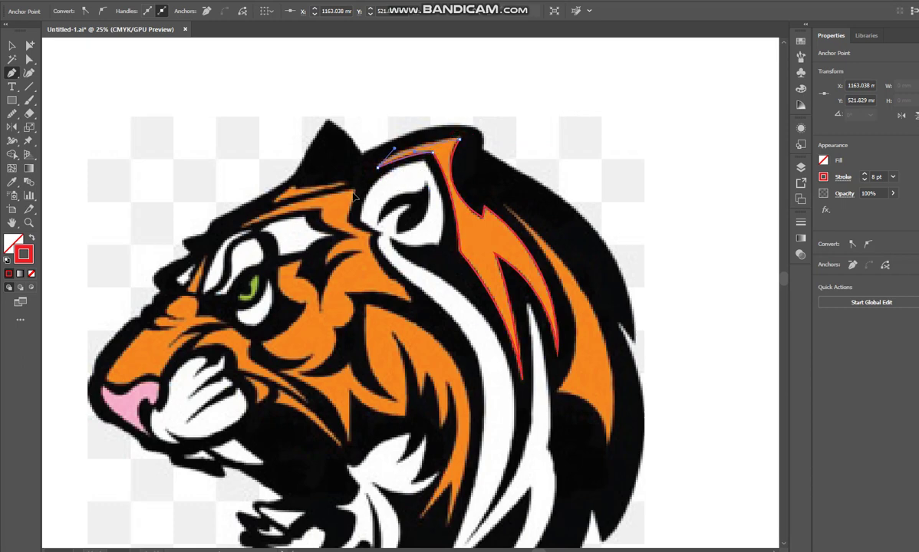
Step: Trace the long orange stripe at the back of the neck as a closed curved path
left_click(506, 208)
scroll(506, 209, "down", 3)
left_click_drag(541, 304, 475, 386)
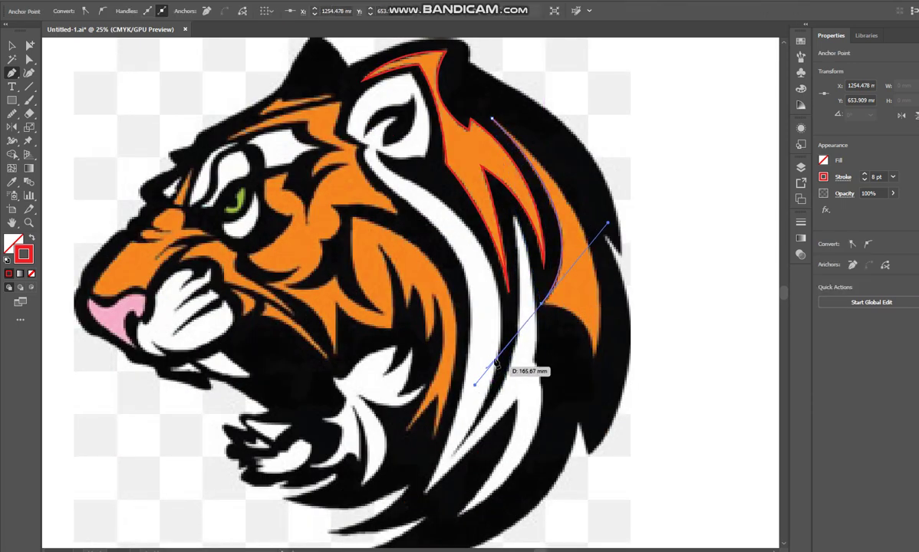
left_click(541, 304)
left_click_drag(594, 355, 594, 356)
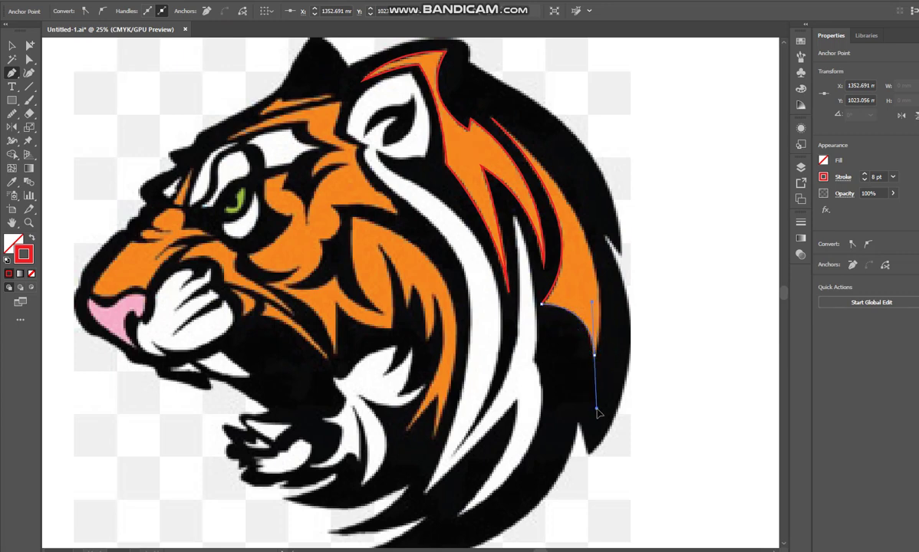
scroll(599, 353, "up", 3)
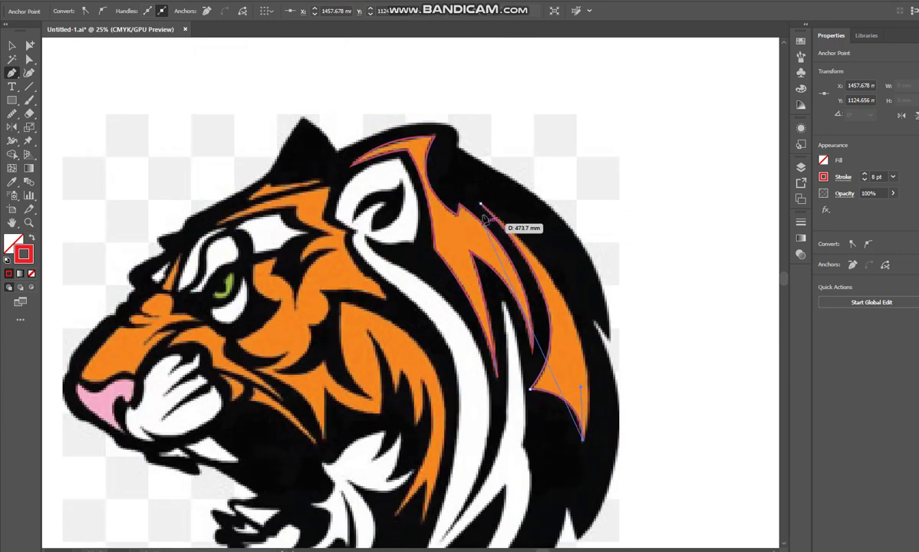
left_click_drag(481, 204, 603, 291)
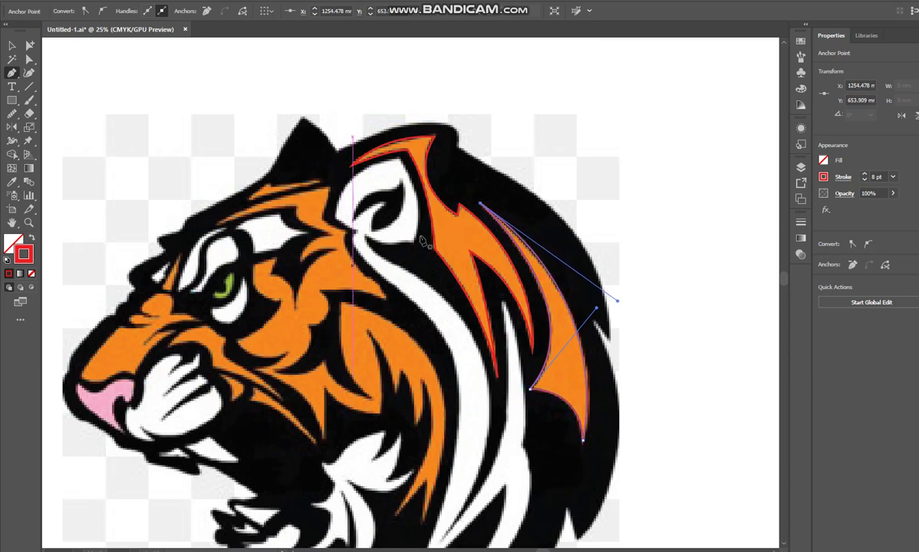
Step: Start outlining the large orange face area at its forked lower neck tip, up to the first notch and down to the next tip
scroll(521, 378, "down", 3)
scroll(497, 391, "left", 2)
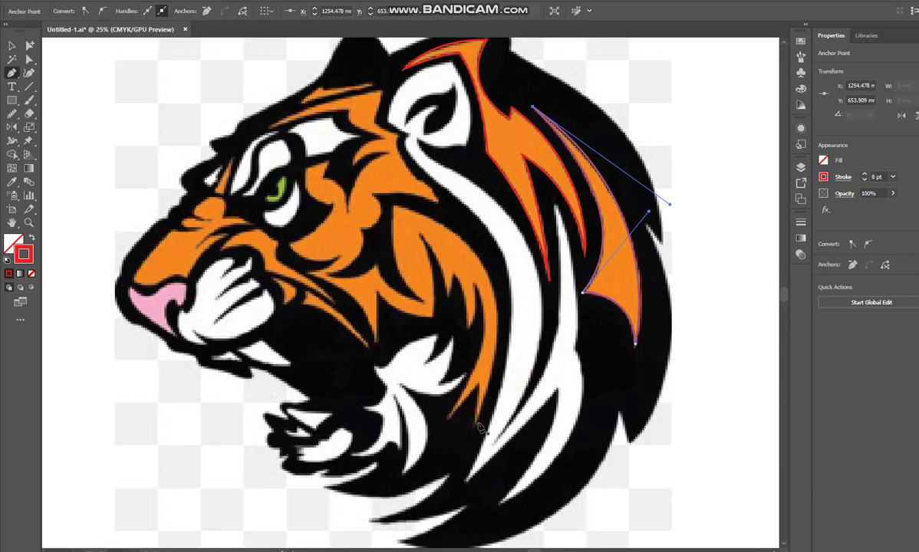
left_click_drag(477, 384, 458, 426)
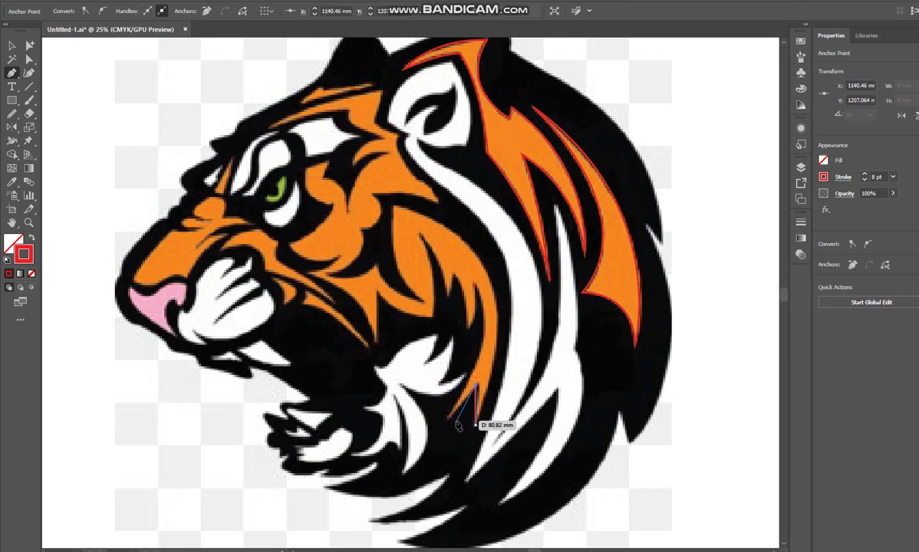
left_click(448, 418)
mouse_move(474, 280)
left_mouse_down()
mouse_move(458, 243)
mouse_move(418, 215)
mouse_move(438, 220)
mouse_move(459, 265)
mouse_move(468, 330)
left_mouse_up()
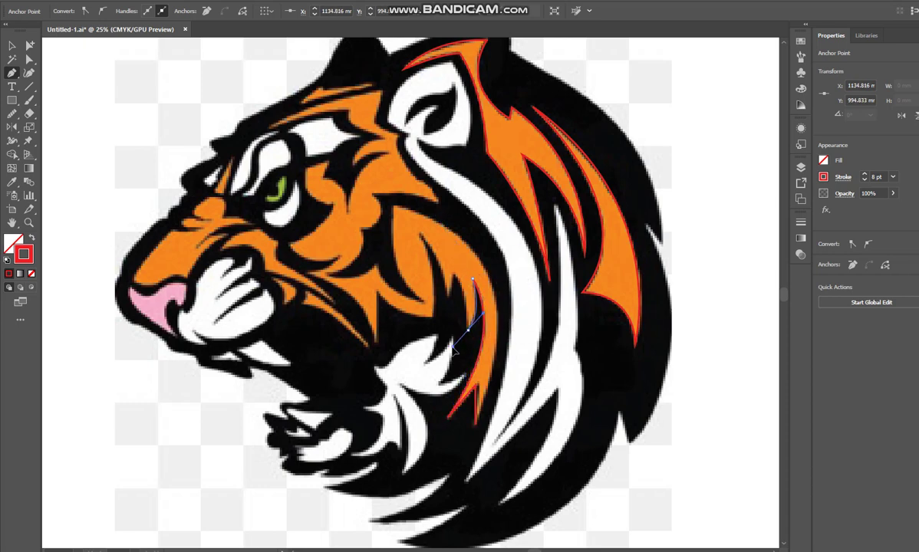
left_click(468, 329)
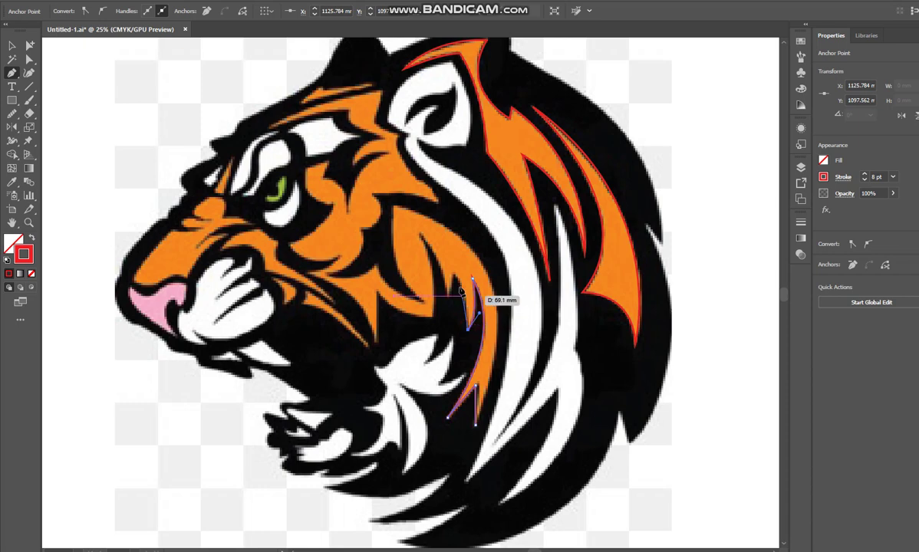
Step: Continue the face outline through the jagged neck notches and along the long black spike to the corner below the cheek
left_click_drag(454, 271, 437, 250)
key("ctrl+z")
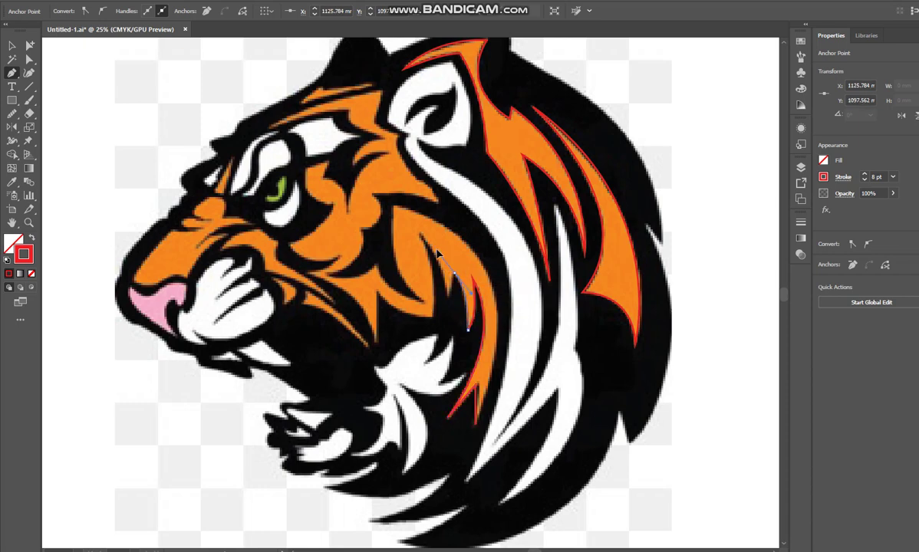
left_click(454, 273)
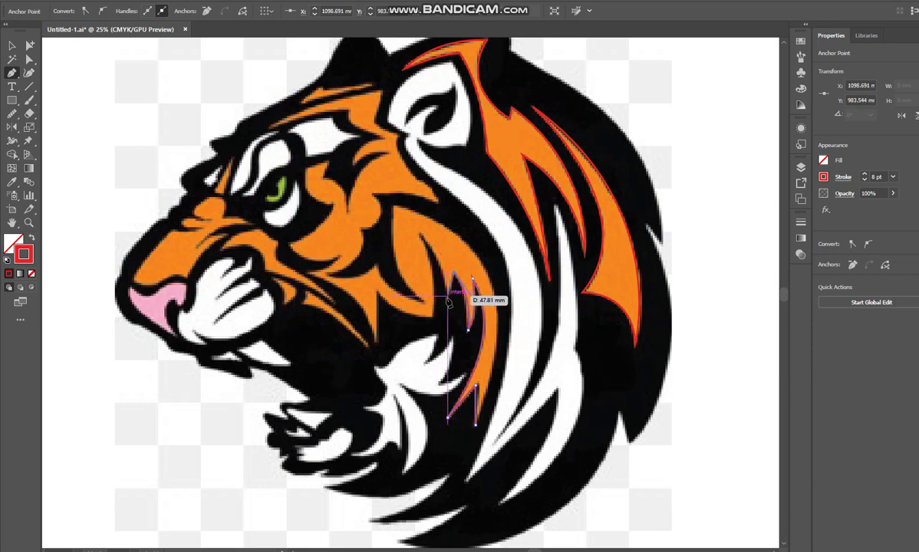
left_click(448, 296)
left_click_drag(419, 234, 404, 220)
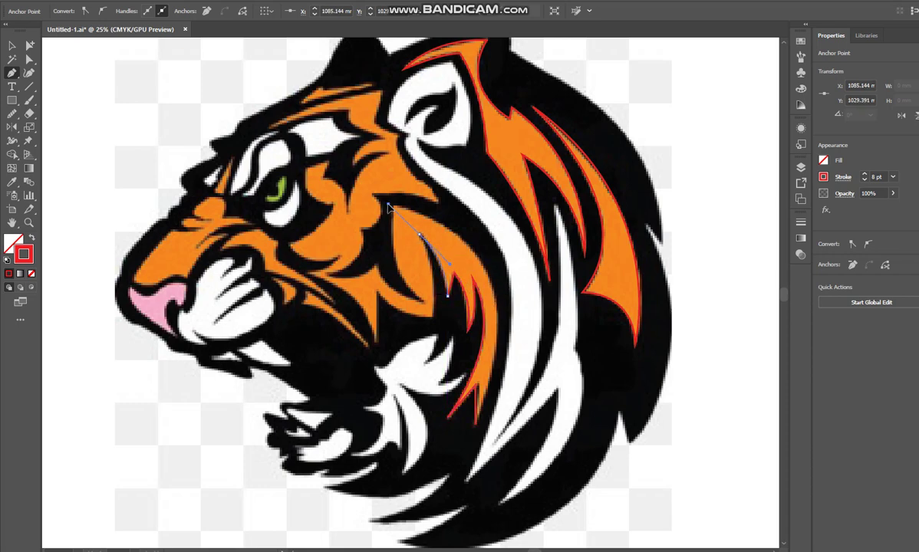
left_click_drag(389, 206, 390, 206)
left_click(420, 235)
left_click(434, 318)
left_click(434, 317)
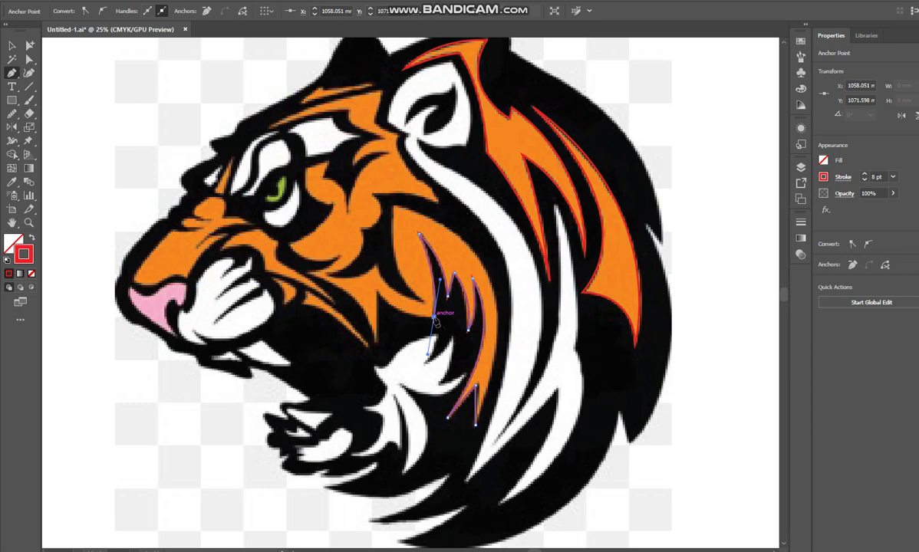
Step: Extend the face outline along the lower cheek edge, around its downward point, to the corner behind the mouth
left_click_drag(377, 289, 369, 279)
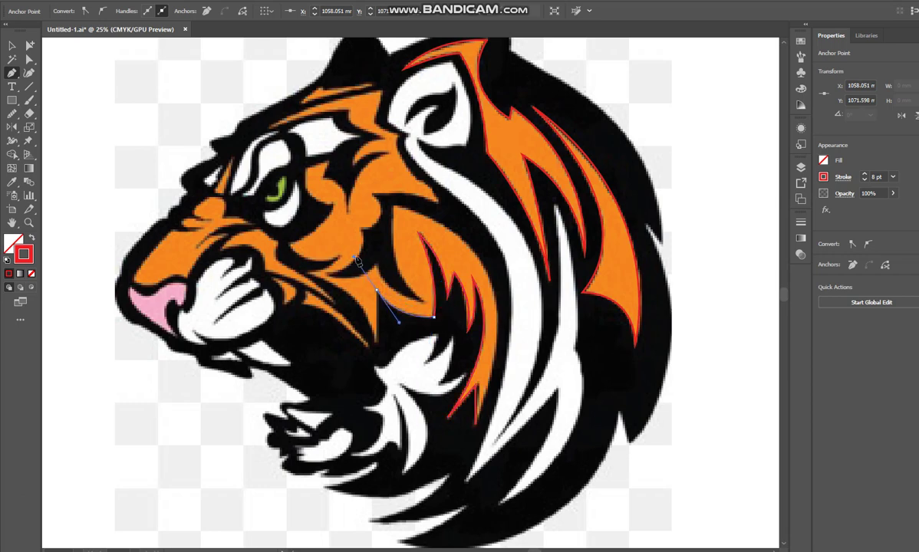
left_click(377, 290)
left_click(377, 343)
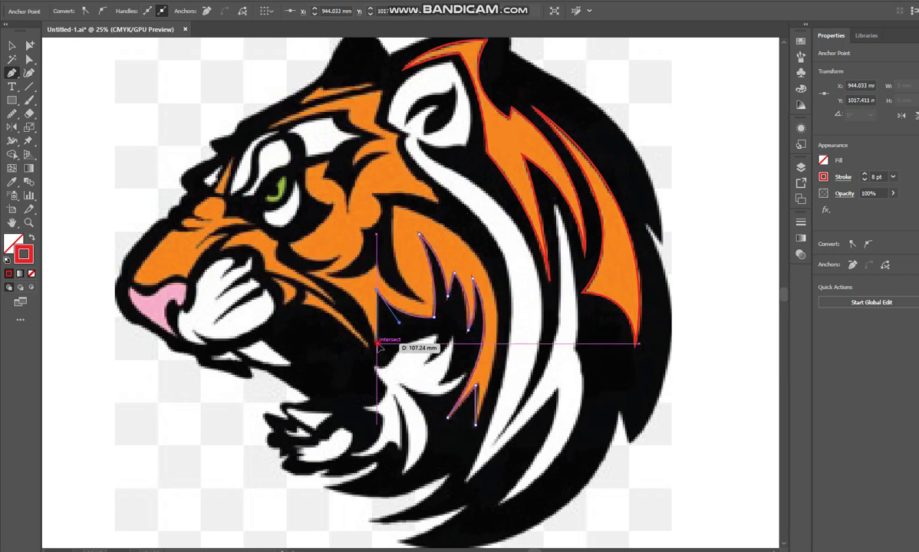
left_click_drag(308, 273, 244, 253)
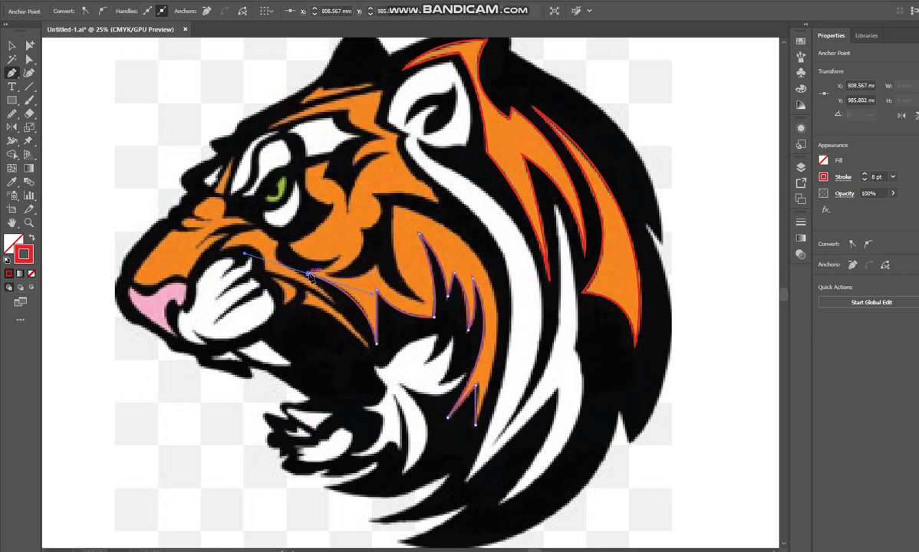
left_click(308, 275)
Step: Continue the face outline along the cheek below and behind the eye, up to the black notch and down to its tip
left_click_drag(339, 255, 346, 240)
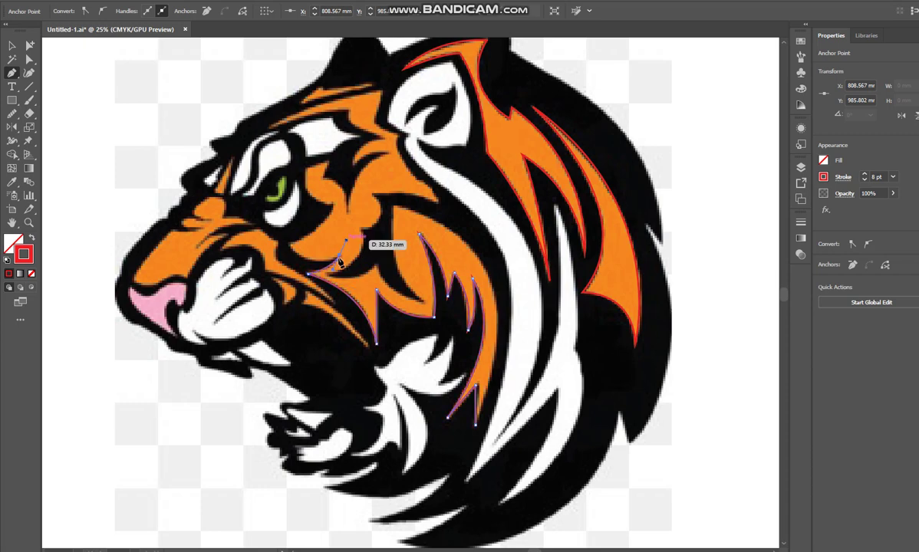
left_click_drag(297, 260, 338, 214)
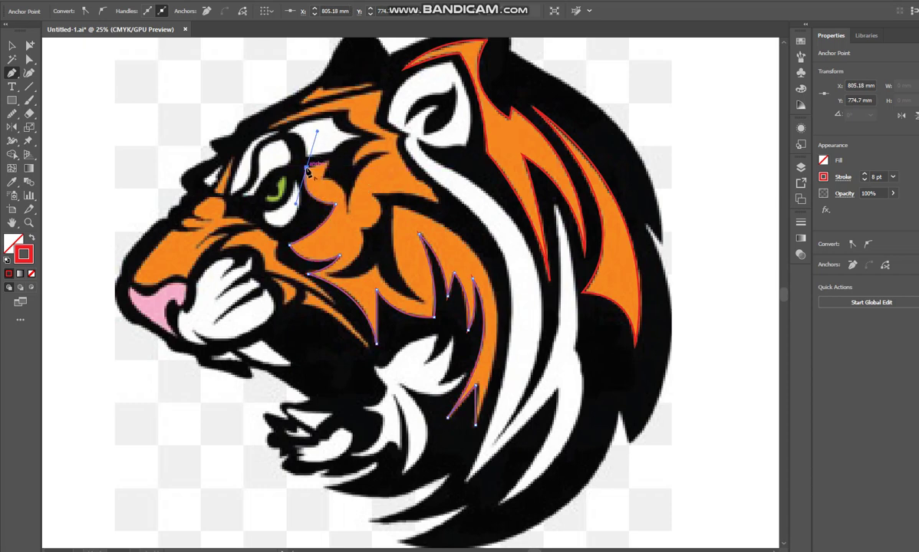
mouse_move(305, 166)
left_mouse_down()
mouse_move(329, 167)
mouse_move(316, 176)
mouse_move(347, 217)
mouse_move(343, 259)
mouse_move(346, 248)
left_mouse_up()
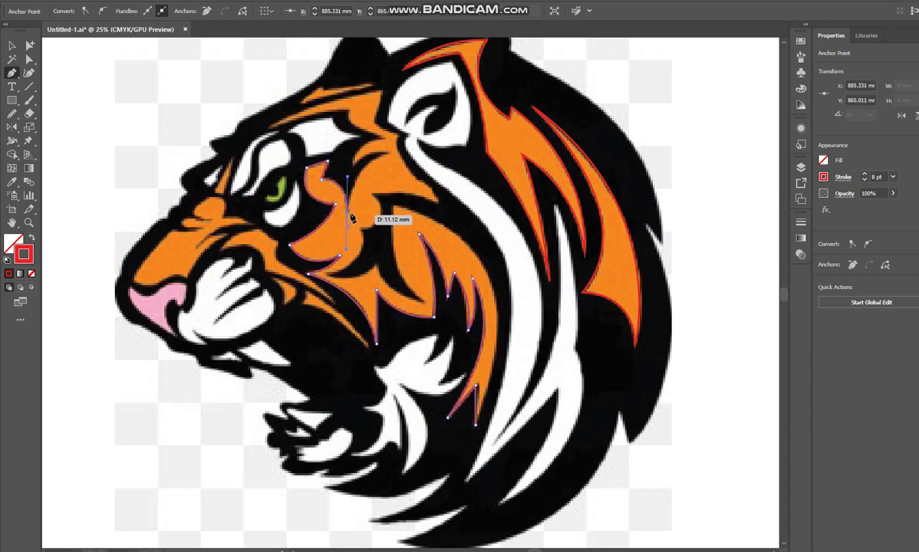
left_click(348, 213)
Step: Trace the curved black marking between the cheek and the ear, adding sharp corners at its ends
left_click_drag(374, 190, 355, 284)
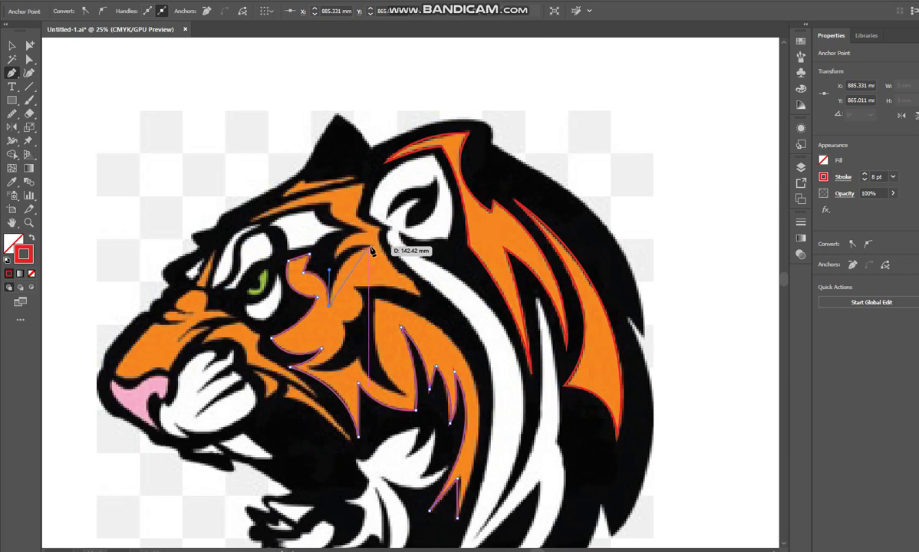
left_click_drag(368, 246, 413, 228)
left_click(368, 247)
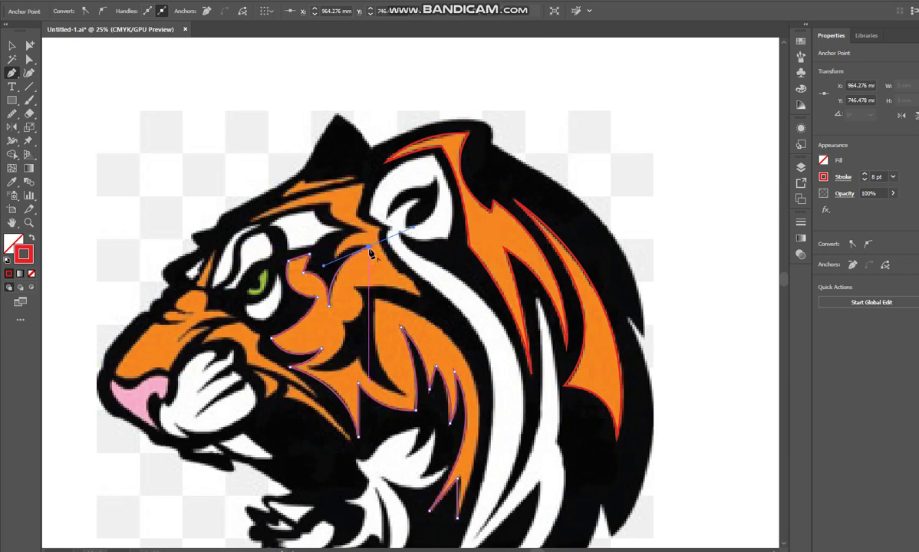
left_click_drag(335, 259, 328, 270)
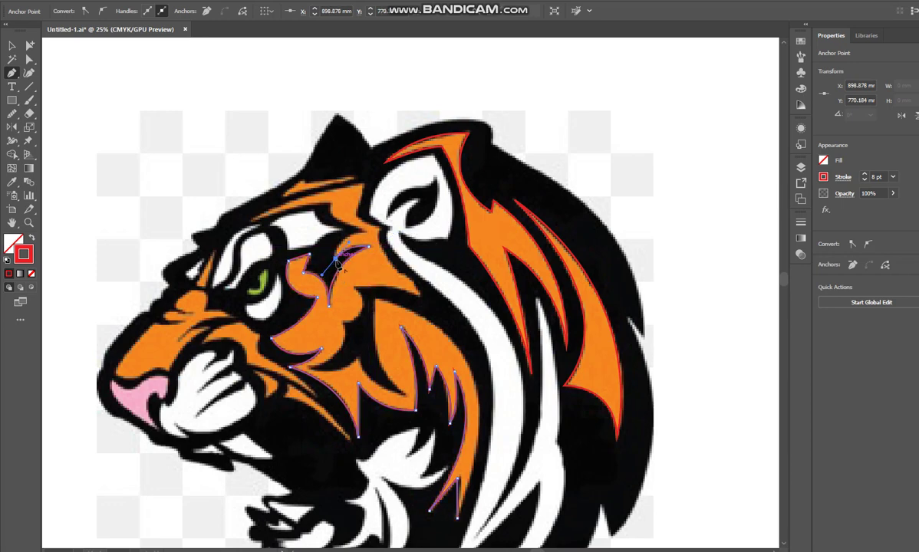
left_click(335, 259)
Step: Extend the face outline above the brow to the forehead tip and back along its upper edge to the front of the ear
mouse_move(367, 232)
left_mouse_down()
mouse_move(410, 232)
mouse_move(371, 234)
mouse_move(332, 202)
left_mouse_up()
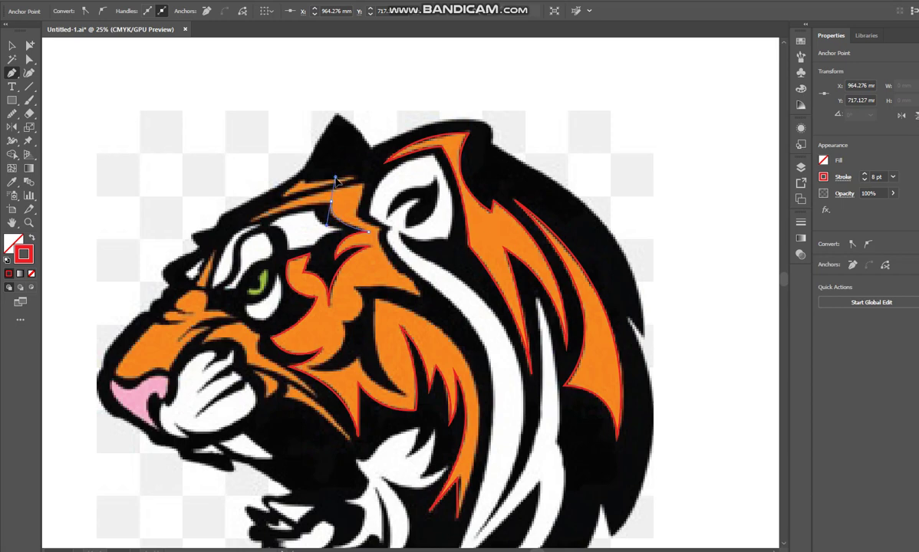
mouse_move(338, 184)
left_mouse_down()
mouse_move(345, 192)
mouse_move(233, 211)
mouse_move(251, 224)
mouse_move(214, 239)
left_mouse_up()
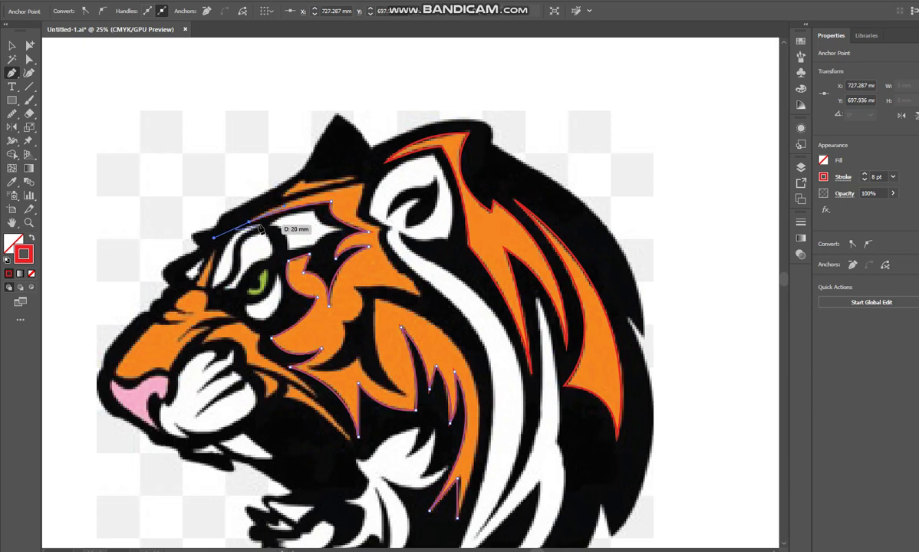
left_click(250, 223)
mouse_move(361, 192)
left_mouse_down()
mouse_move(414, 189)
mouse_move(360, 193)
left_mouse_up()
left_click(364, 186)
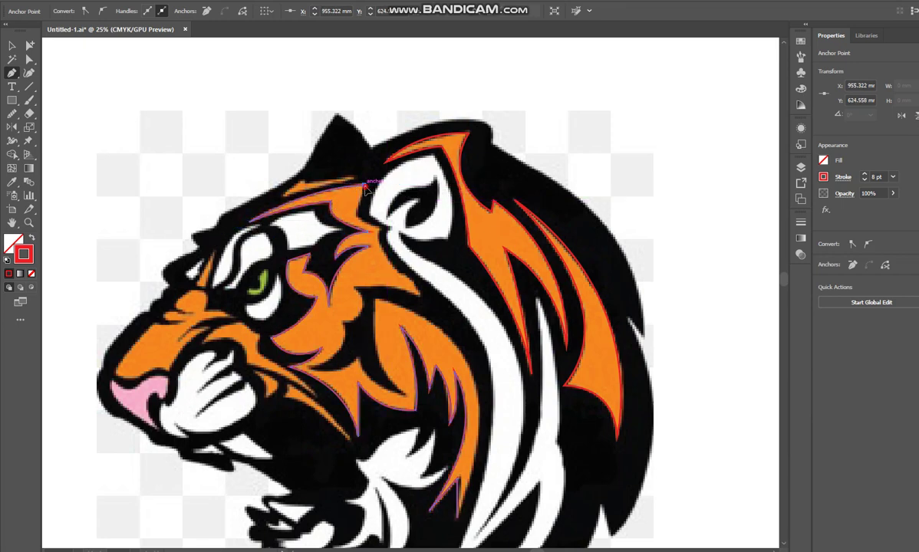
Step: Continue the face outline down past the ear to the orange point beside the white stripe, smoothing that edge
left_click(358, 208)
left_click_drag(382, 231, 421, 306)
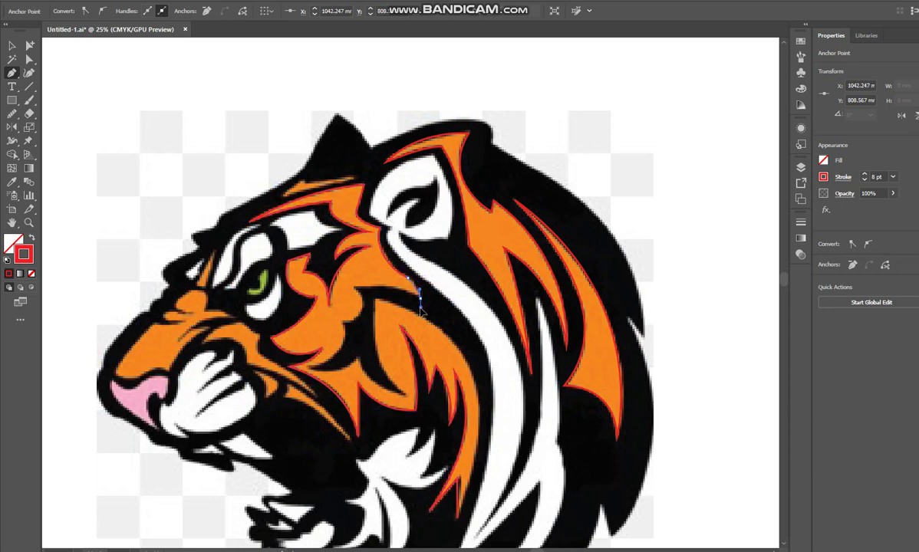
left_click(11, 116)
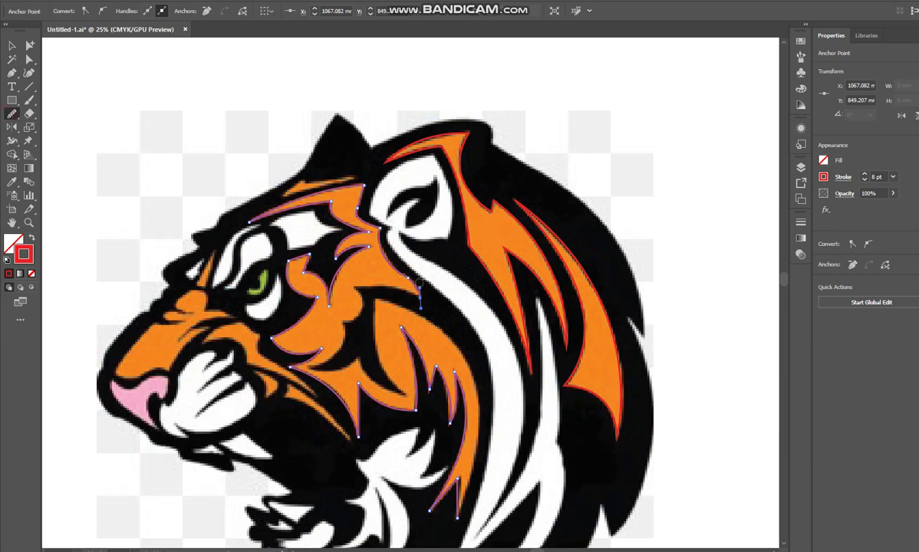
mouse_move(386, 261)
left_mouse_down()
mouse_move(429, 288)
mouse_move(354, 293)
left_mouse_up()
key("p")
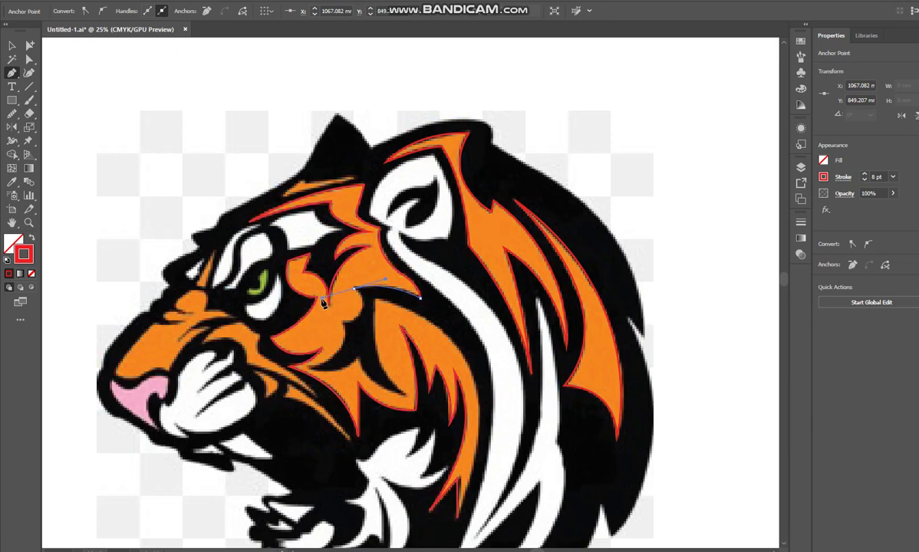
Step: Trace the scalloped rear edge of the cheek patch down to the sharp tip of the black marking below it
left_click_drag(353, 289, 305, 332)
left_click(342, 323)
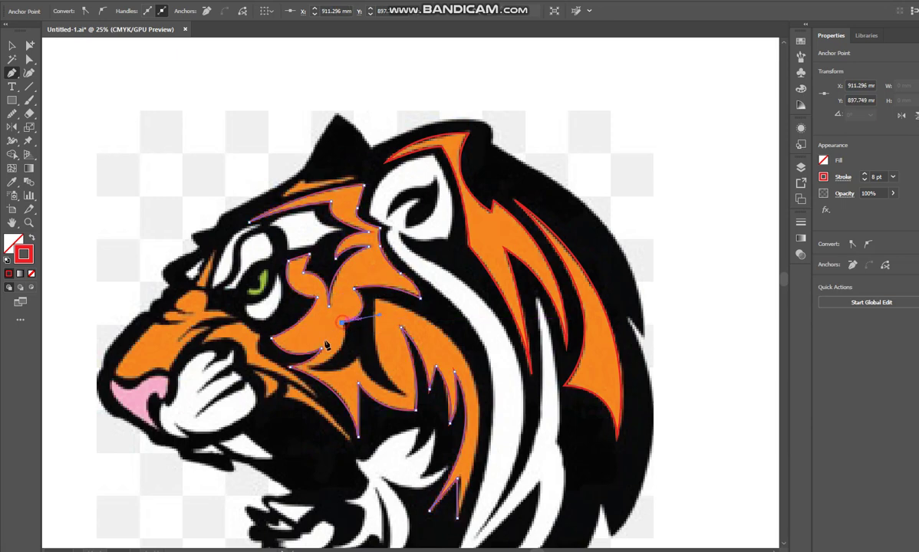
left_click(309, 369, "ctrl")
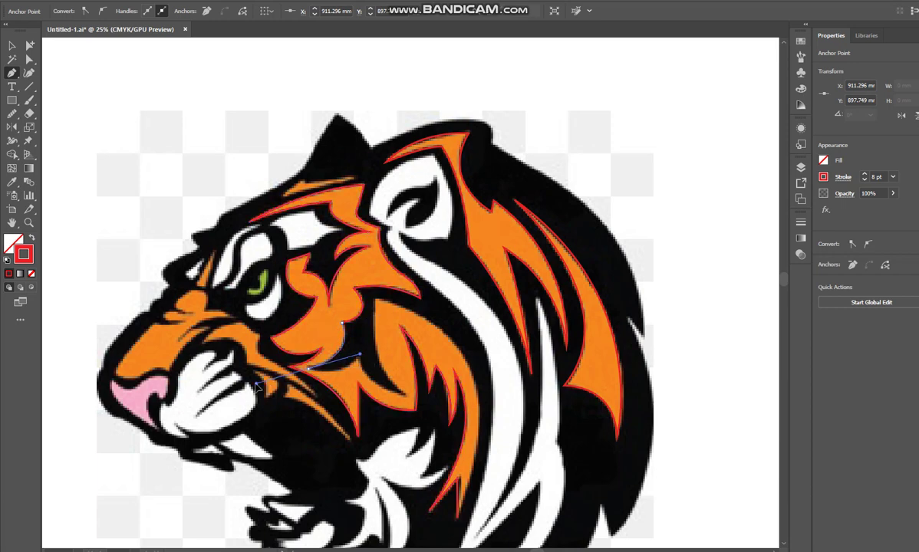
left_click_drag(255, 383, 256, 383)
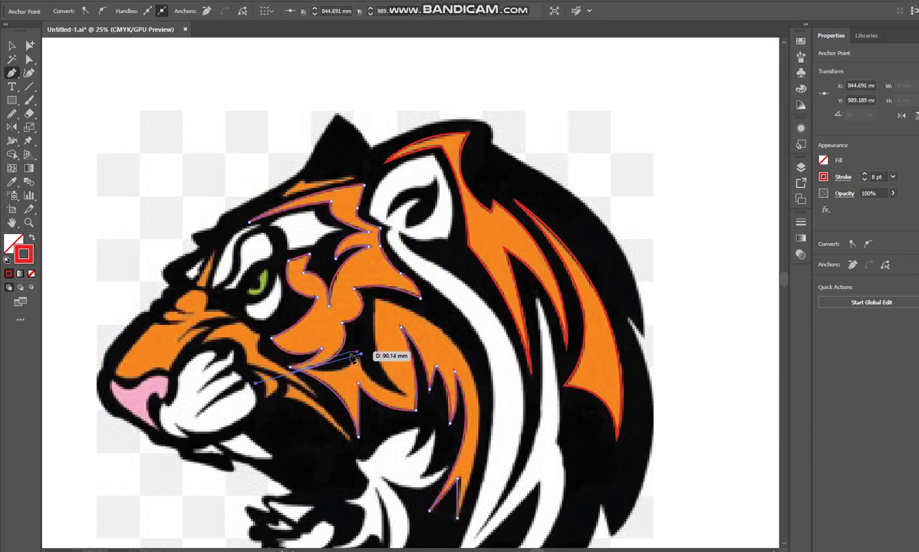
left_click(308, 369)
Step: Trace the lower edge of the black marking through its corner and downward spike, up to the top corner of the orange neck area
left_click_drag(364, 362, 388, 335)
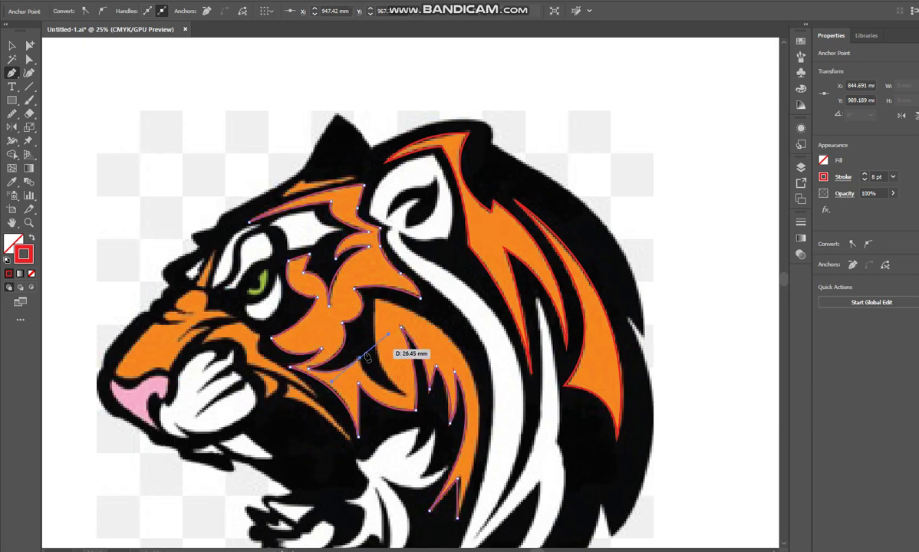
left_click(361, 359)
left_click(408, 396)
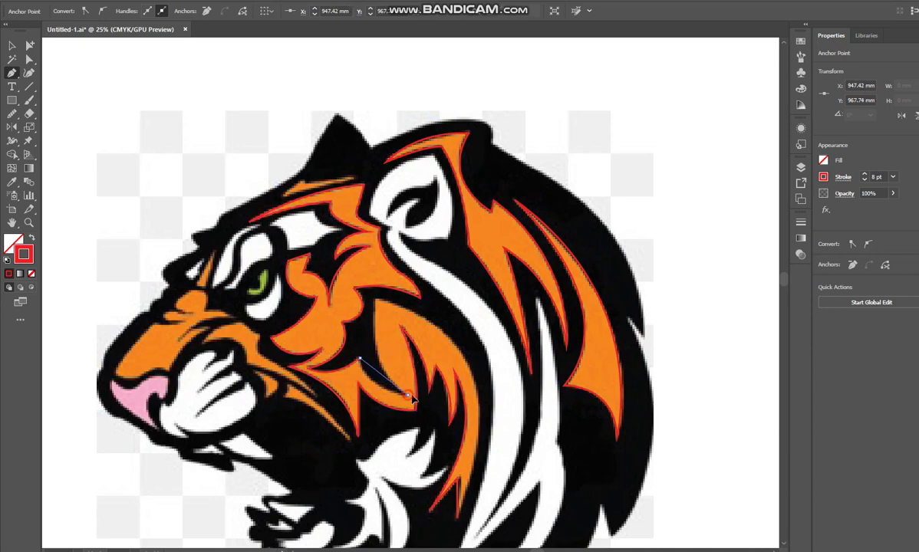
left_click_drag(448, 399, 448, 398)
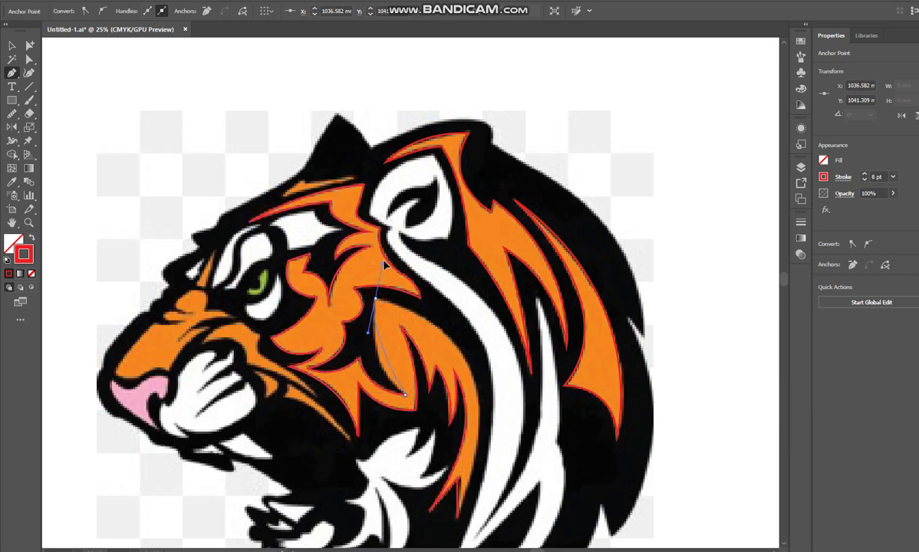
left_click_drag(384, 264, 387, 254)
left_click_drag(387, 244, 388, 244)
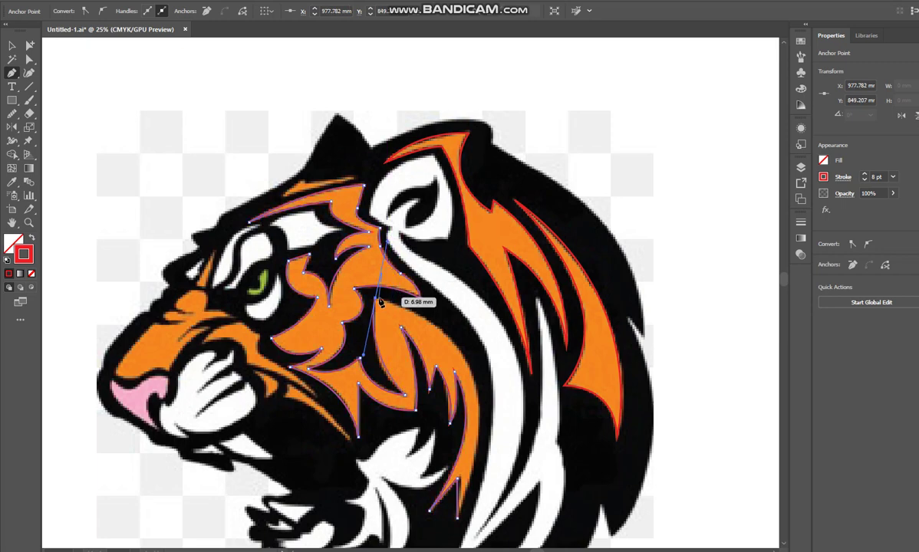
left_click(375, 298)
Step: Close the face outline with a long curve along the outer neck edge to its starting point at the lower tip
left_click_drag(424, 328, 416, 291)
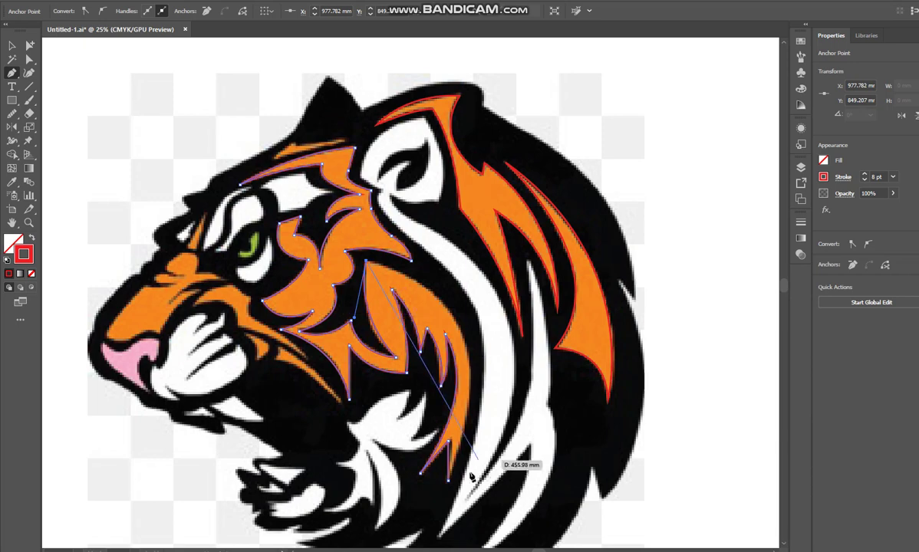
left_click_drag(450, 481, 366, 523)
left_click_drag(211, 250, 268, 445)
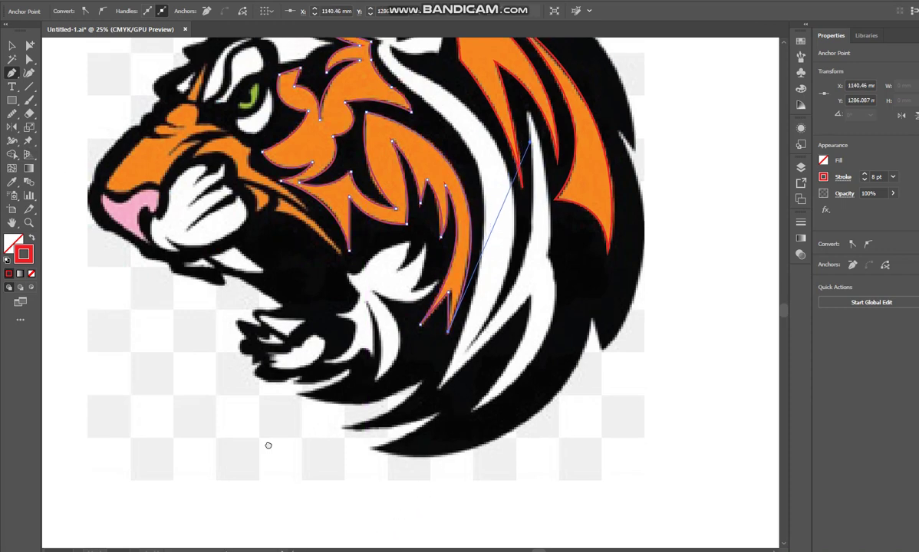
Step: Trace the thin orange sliver between the eyes as a closed path
left_click(261, 260)
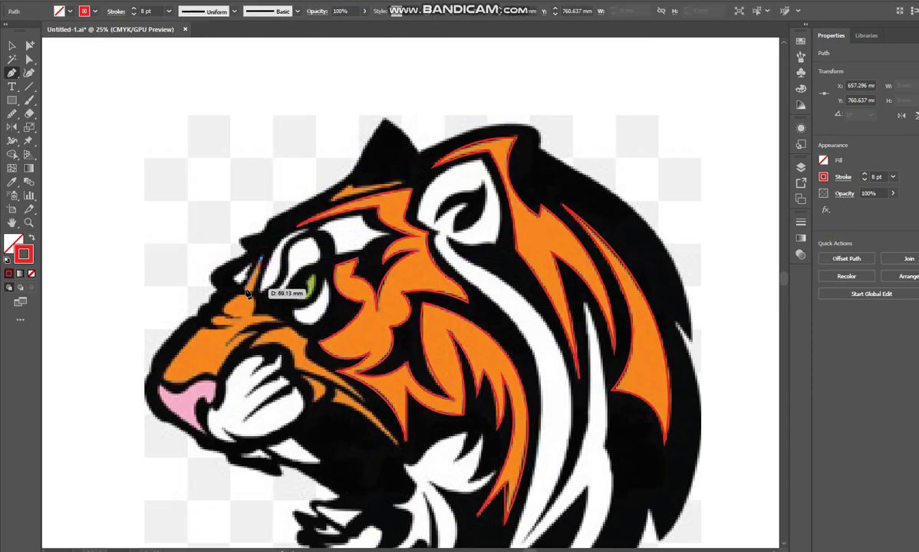
left_click(247, 290)
left_click_drag(254, 294, 261, 259)
Step: Start the nose outline below the eye, tracing the black crease notch and the edge above the pink nose to the snout's front corner
mouse_move(281, 325)
left_mouse_down()
mouse_move(240, 341)
mouse_move(218, 383)
mouse_move(209, 381)
left_mouse_up()
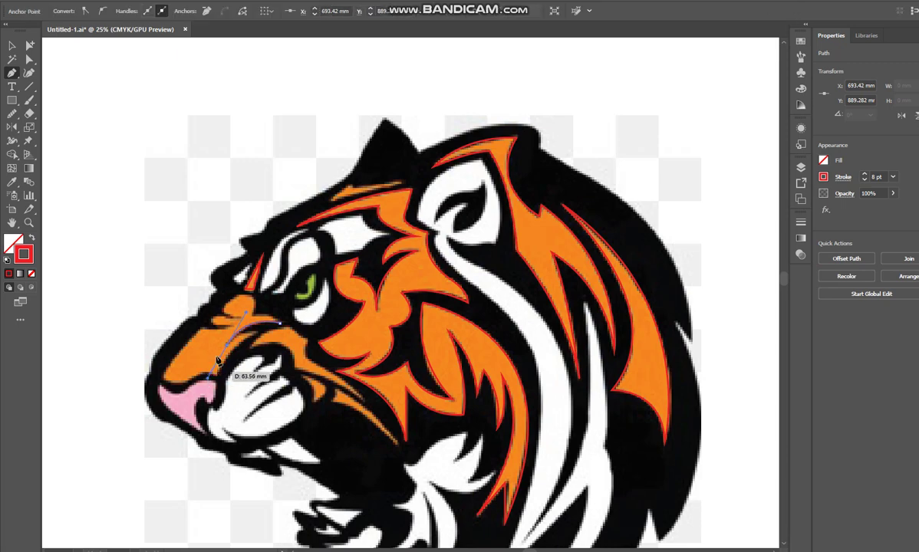
left_click_drag(260, 333, 278, 331)
left_click(257, 334)
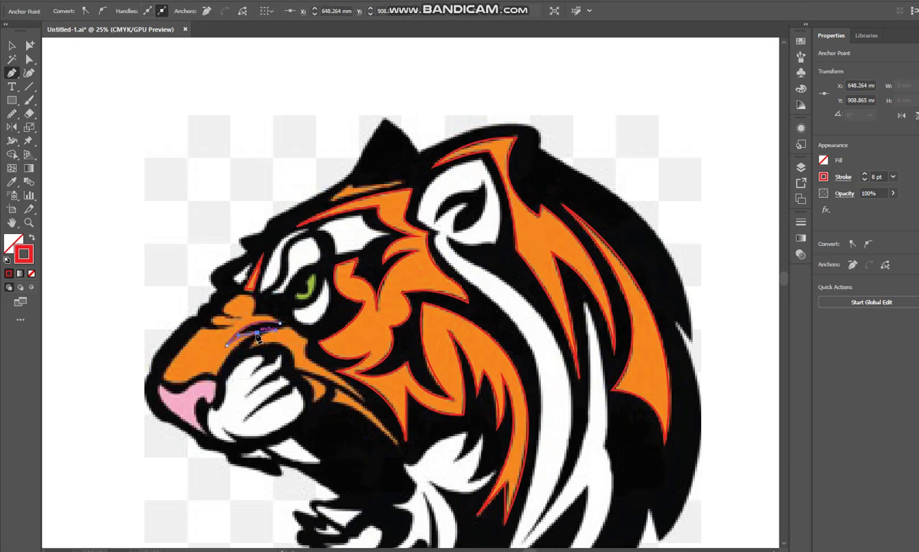
left_click_drag(218, 379, 200, 411)
left_click(216, 376)
left_click_drag(193, 384, 174, 354)
left_click(166, 371)
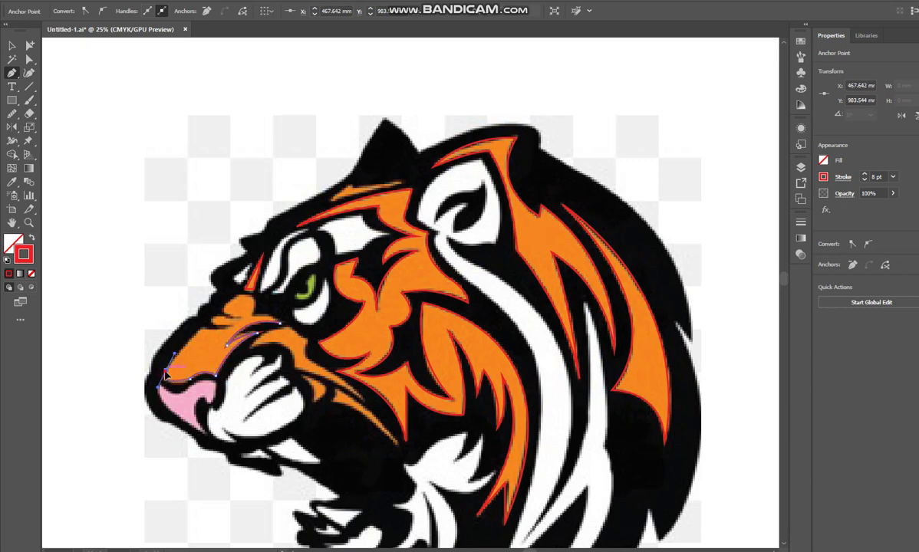
Step: Continue the nose outline up the snout and around the small black crease on the bridge, smoothing the traced edge
left_click(201, 330)
left_click_drag(232, 327, 219, 311)
left_click(232, 327)
left_click(218, 321)
left_click_drag(241, 318, 253, 319)
left_click(12, 114)
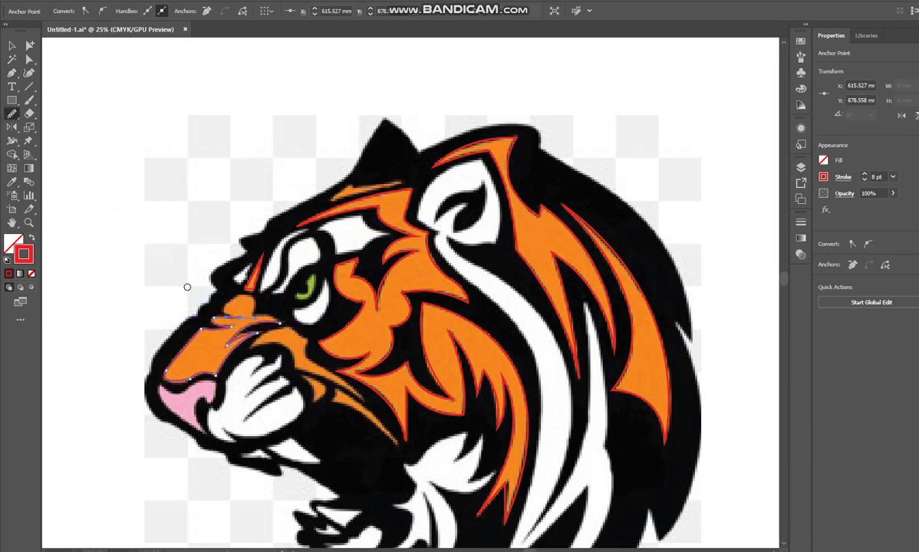
key("p")
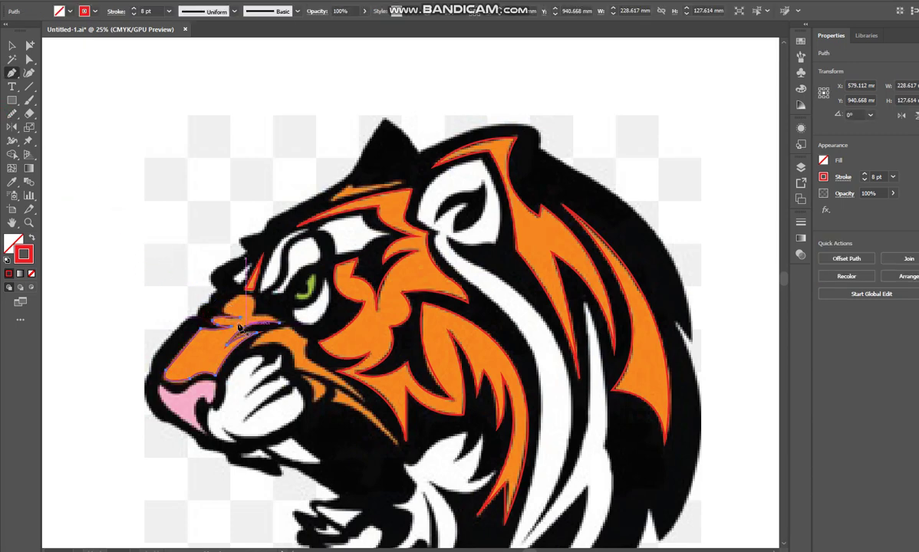
Step: Trace the crease and rounded orange bump at the top of the nose bridge, closing the nose outline below the eye
left_click_drag(244, 322, 269, 311)
left_click(227, 304)
key("ctrl+z")
left_click(255, 305)
left_click(254, 316)
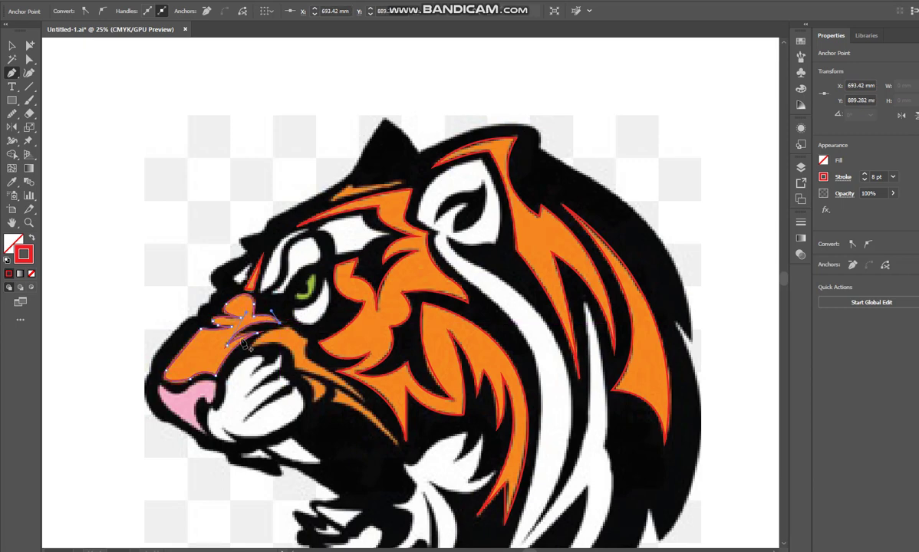
Step: Trace the orange stripe above the white muzzle along its lower edge to the rear tip and back to the corner below the eye
left_click(253, 347)
left_click_drag(294, 369, 295, 370)
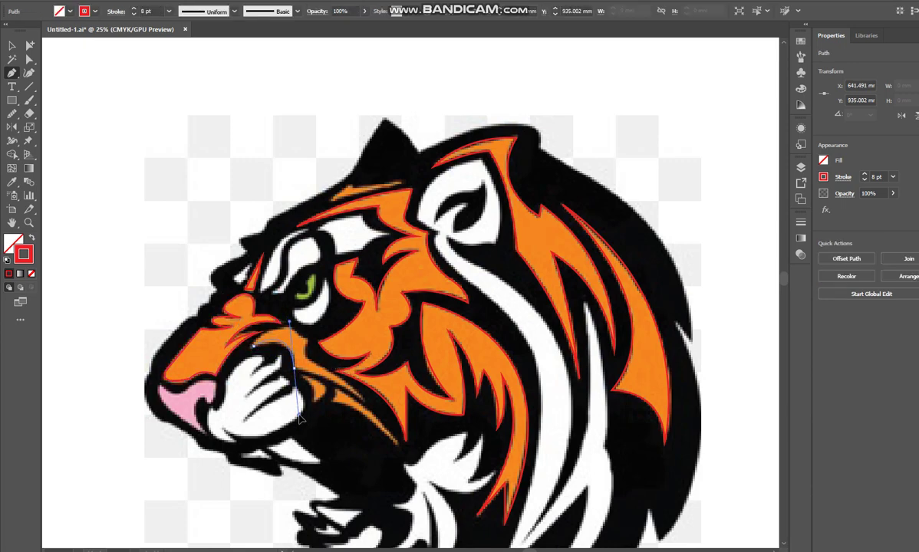
left_click_drag(296, 369, 365, 404)
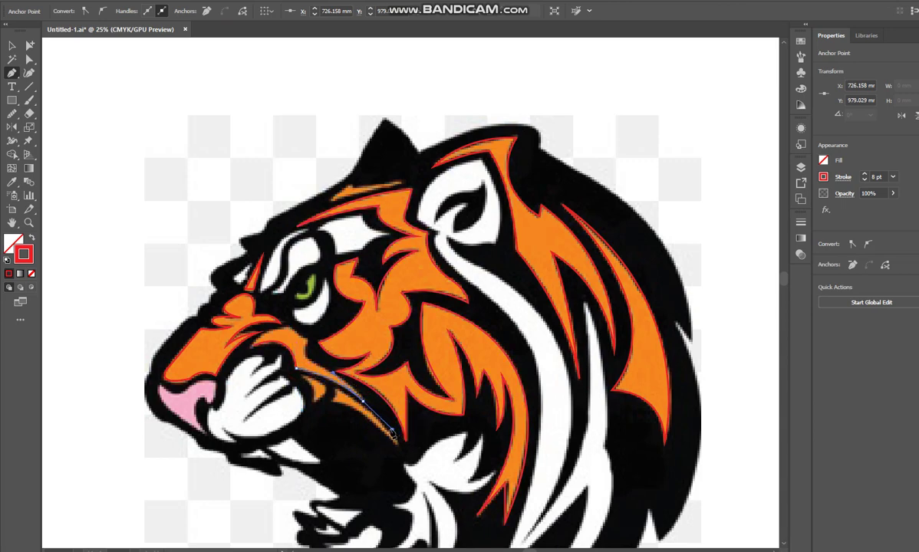
left_click_drag(361, 400, 313, 326)
left_click(308, 341)
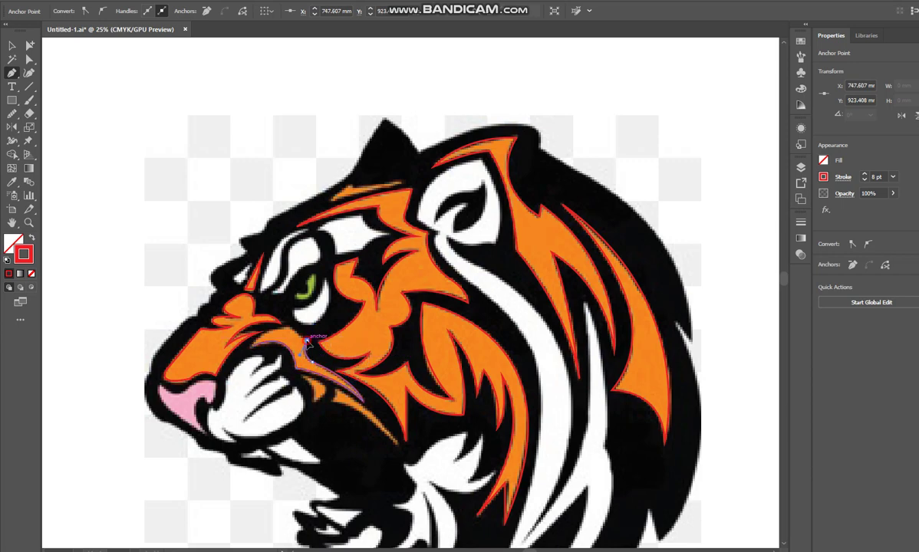
Step: Close the muzzle stripe outline along its upper edge at its front tip and smooth the traced curve
left_click(292, 329)
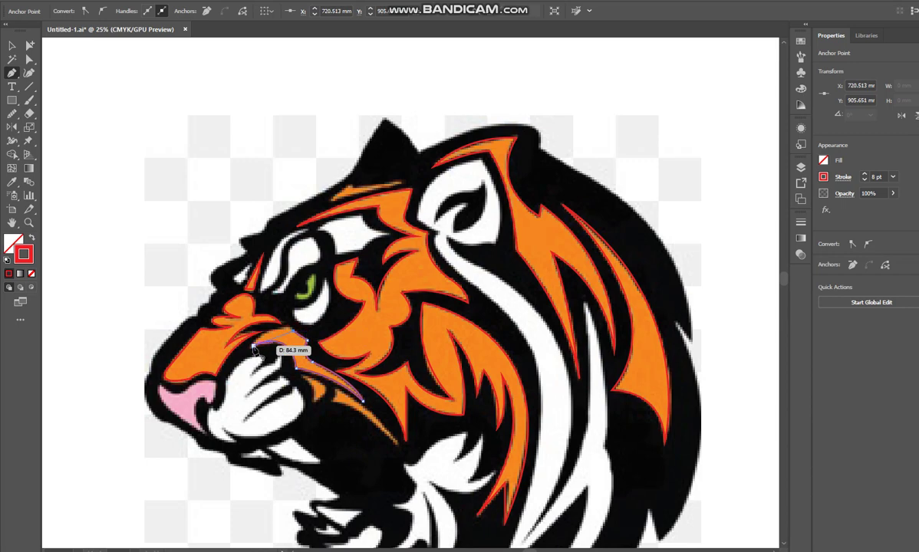
left_click_drag(254, 345, 233, 371)
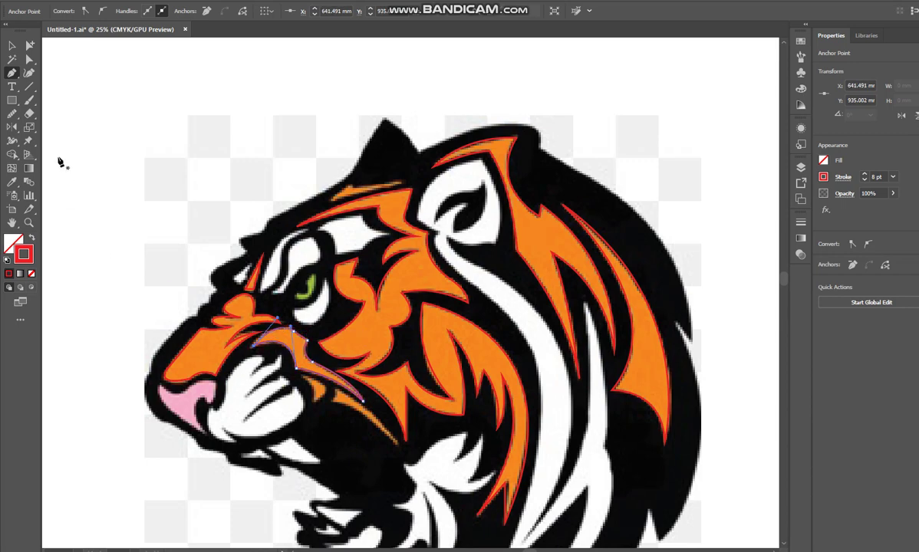
left_click_drag(295, 328, 276, 306)
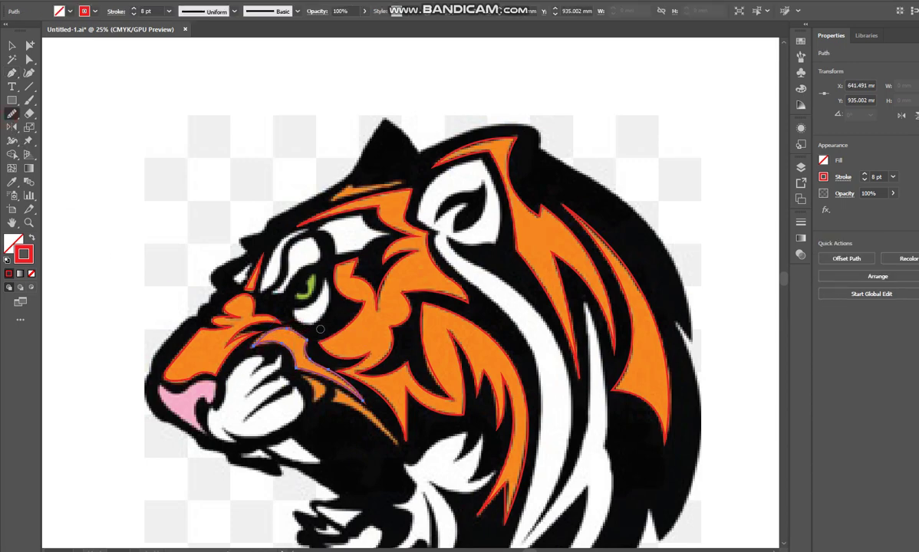
key("p")
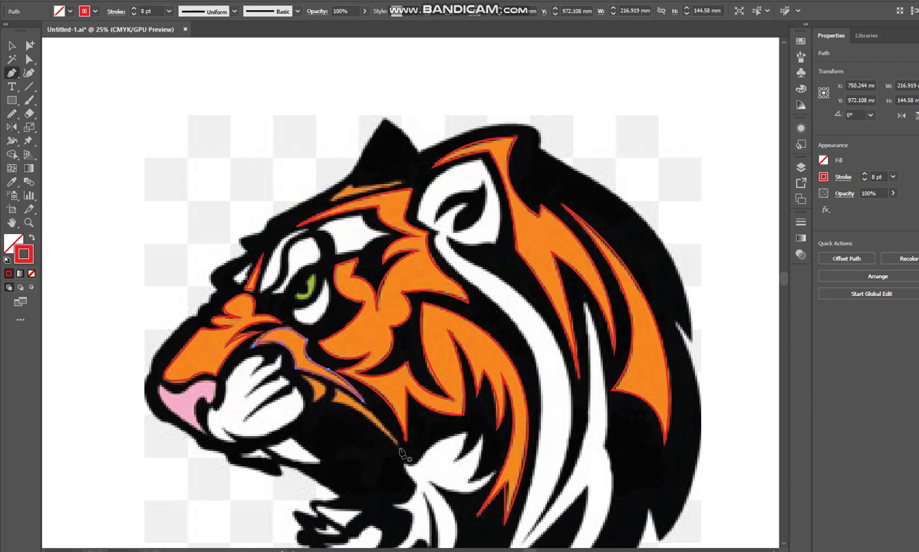
Step: Trace the long thin orange stripe behind the mouth as a closed path with curved edges
left_click(399, 446)
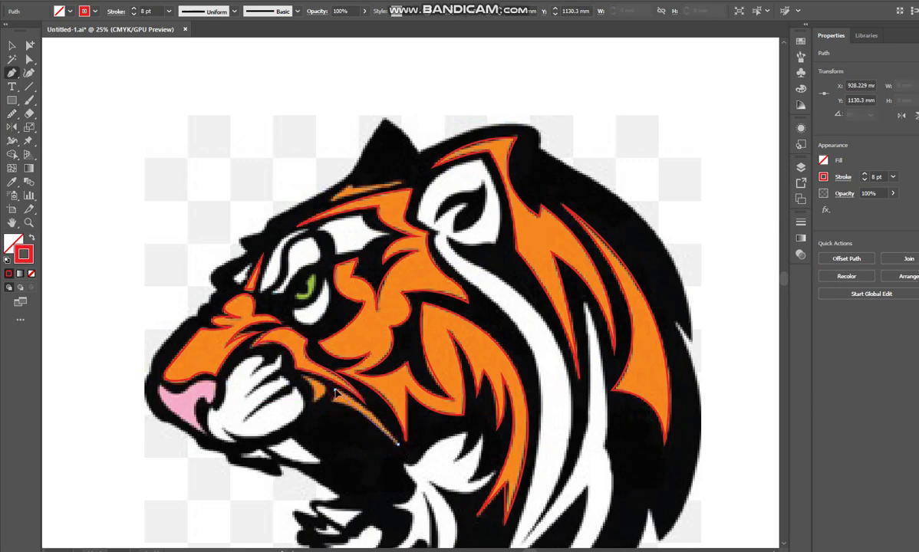
left_click_drag(297, 376, 328, 407)
left_click(336, 391)
left_click(333, 401)
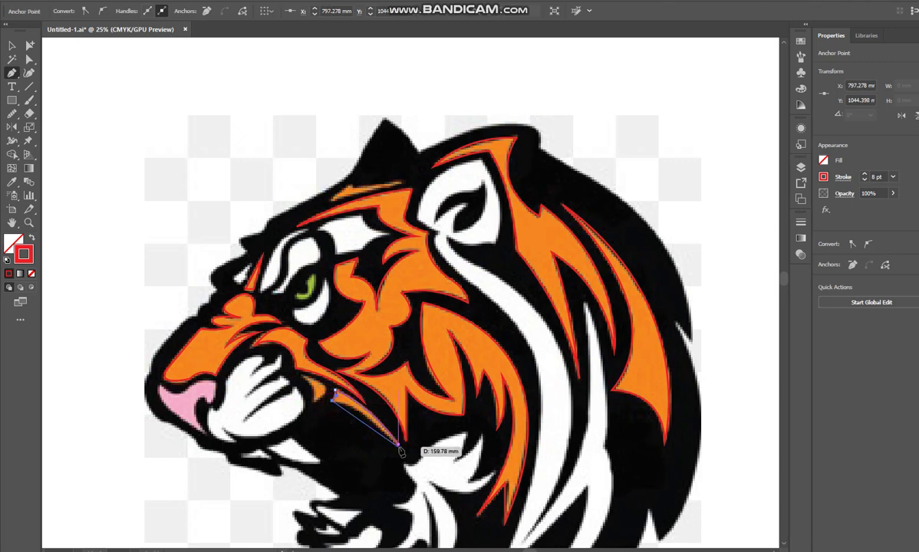
left_click_drag(399, 444, 411, 469)
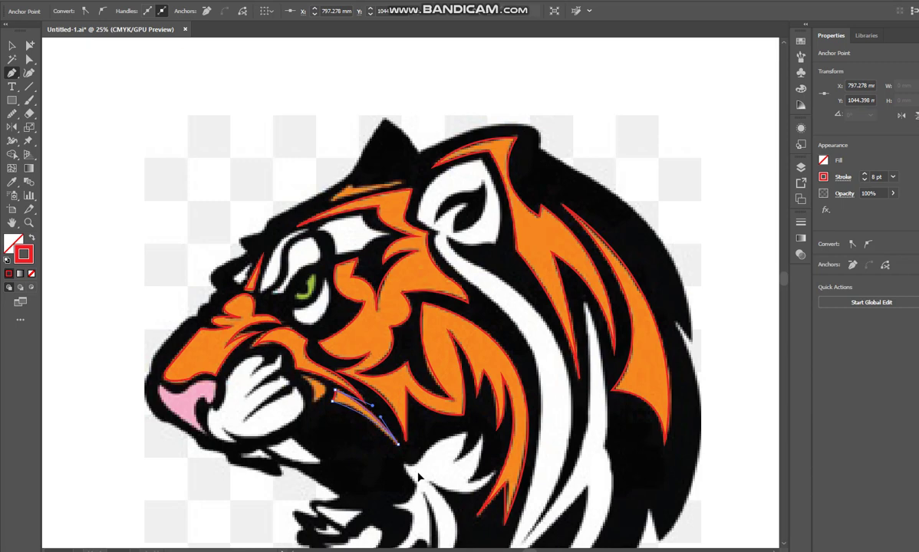
Step: Trace the small orange patch at the rear corner of the mouth as a closed path with curved edges
left_click(313, 402)
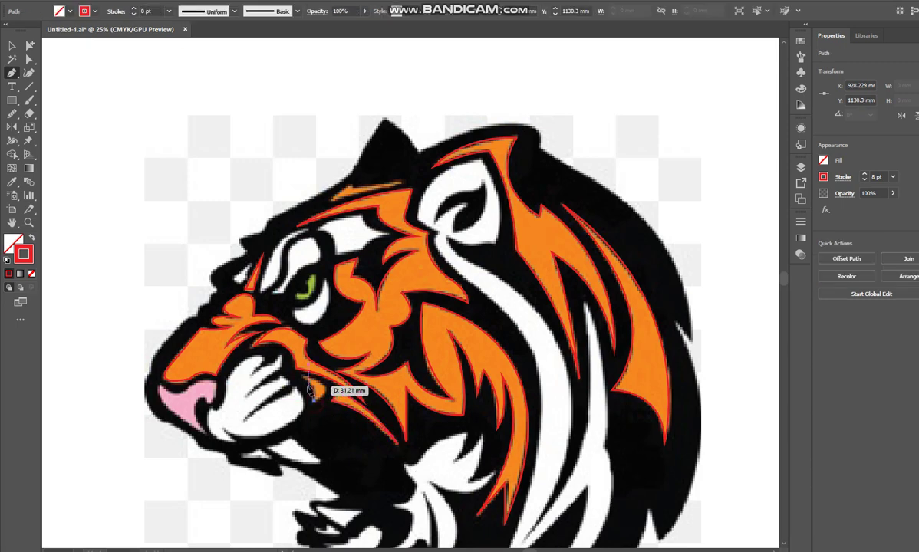
left_click_drag(303, 376, 298, 374)
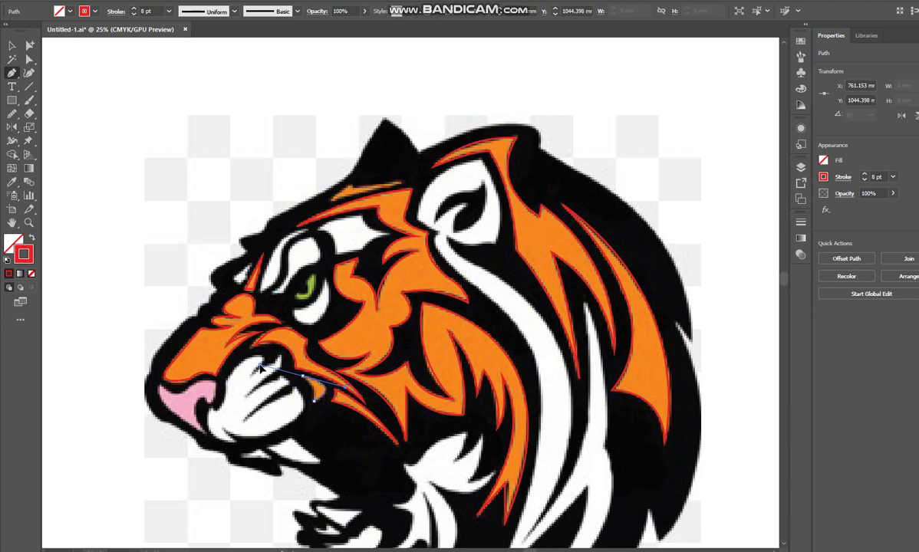
left_click_drag(260, 367, 259, 366)
left_click(303, 376)
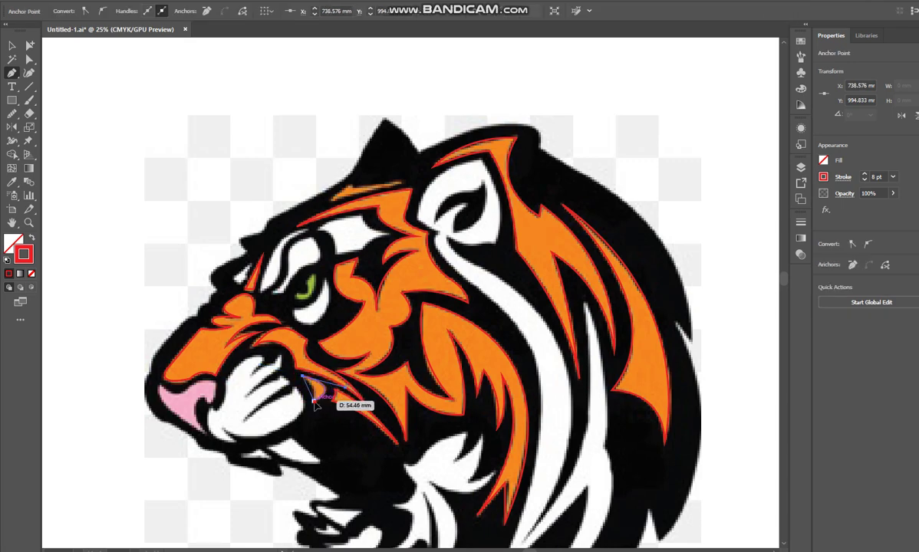
left_click_drag(313, 401, 308, 419)
Step: Trace the thin orange stripe on the forehead above the brow as a closed curved path
left_click_drag(362, 387, 357, 340)
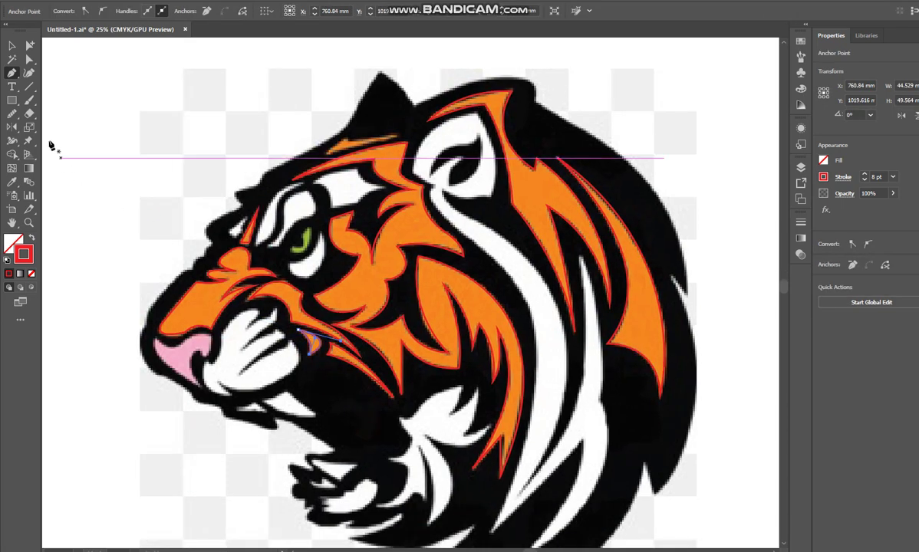
left_click(396, 140)
left_click(323, 157)
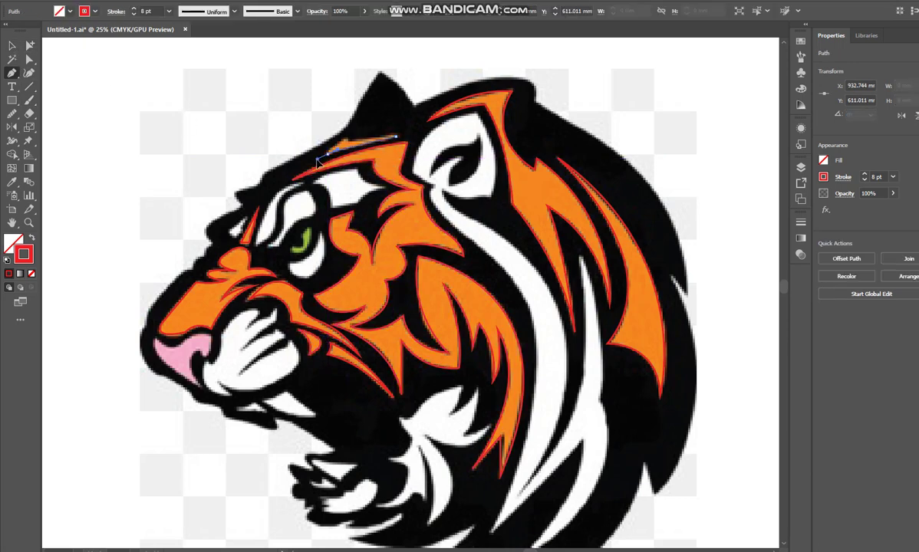
left_click_drag(317, 160, 412, 138)
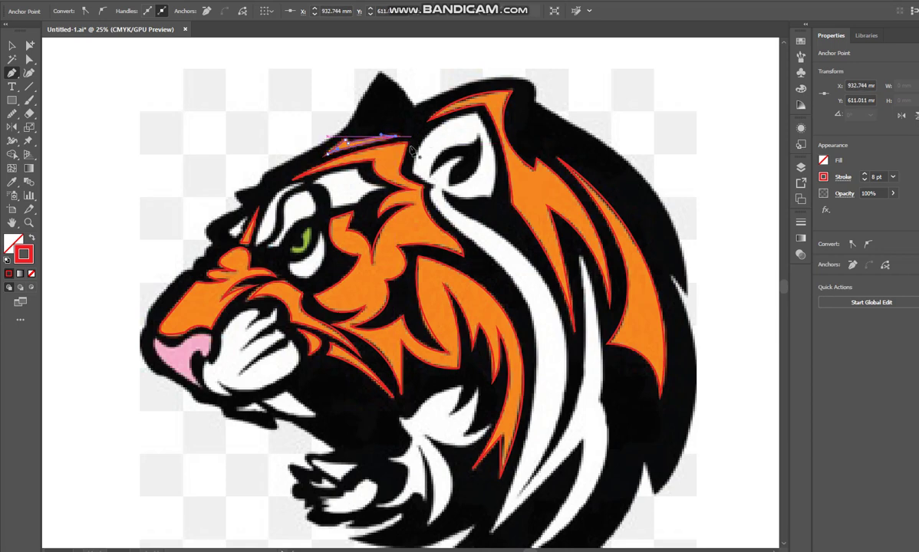
Step: Select all the traced orange-area paths and swap fill and stroke, giving them a solid red fill without an outline
left_click_drag(331, 248, 335, 232)
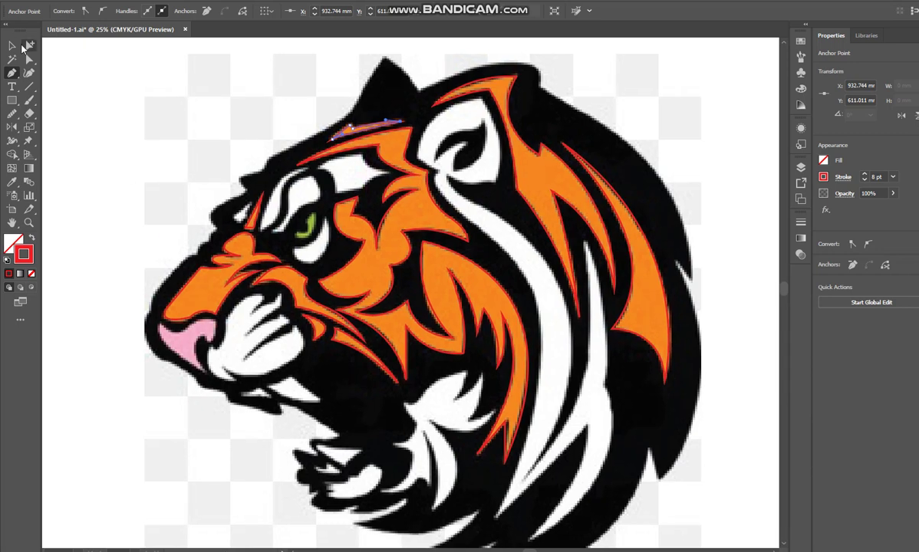
left_click(16, 46)
left_click_drag(122, 72, 685, 427)
left_click(32, 239)
left_click(89, 235)
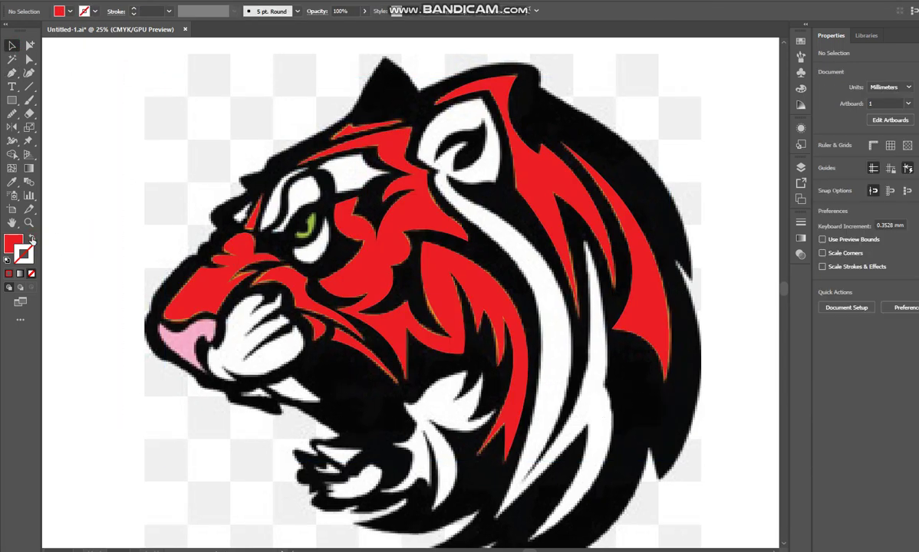
Step: Set no fill and a green stroke as the colours for new paths
left_click(32, 238)
double_click(29, 251)
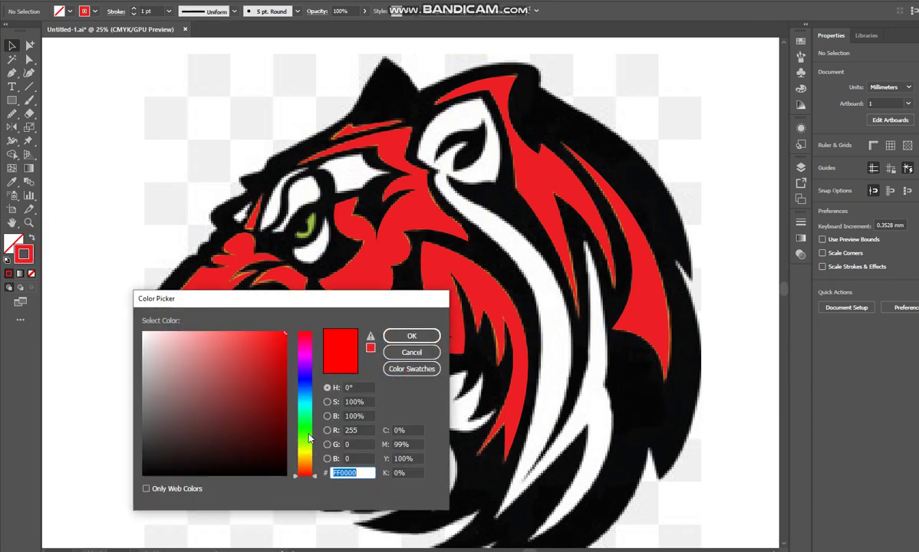
left_click(303, 428)
left_click(401, 339)
Step: Trace the white notch at the lower left of the black inner-ear shape with curved Pen segments
key("p")
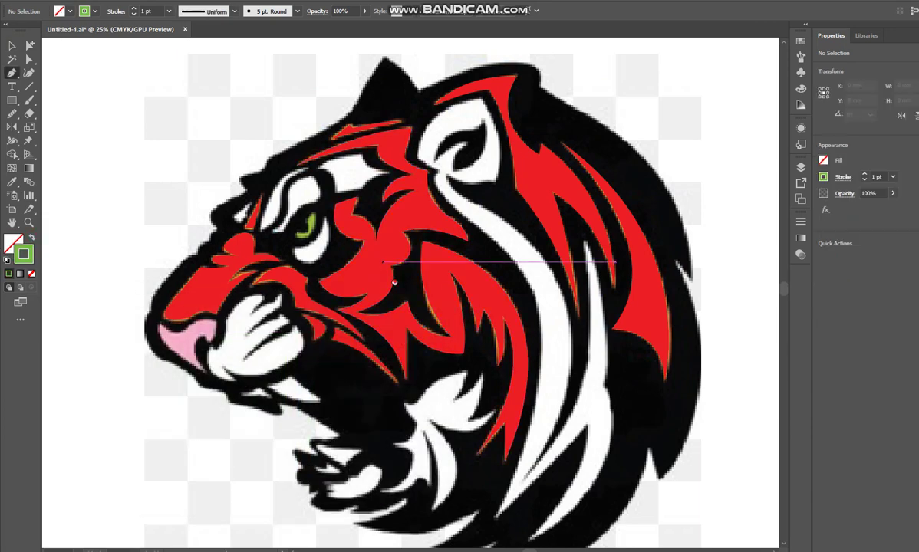
scroll(434, 225, "up", 2)
left_click(428, 225)
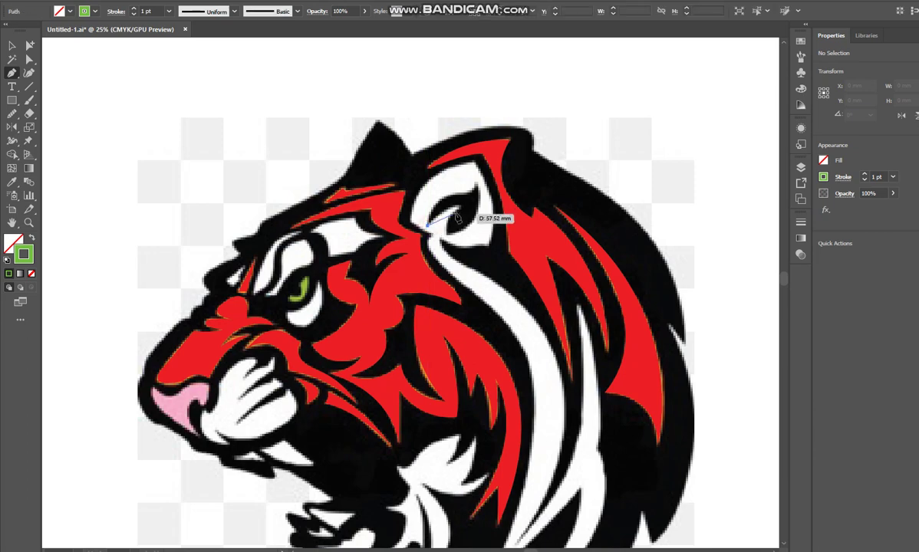
left_click_drag(460, 208, 475, 208)
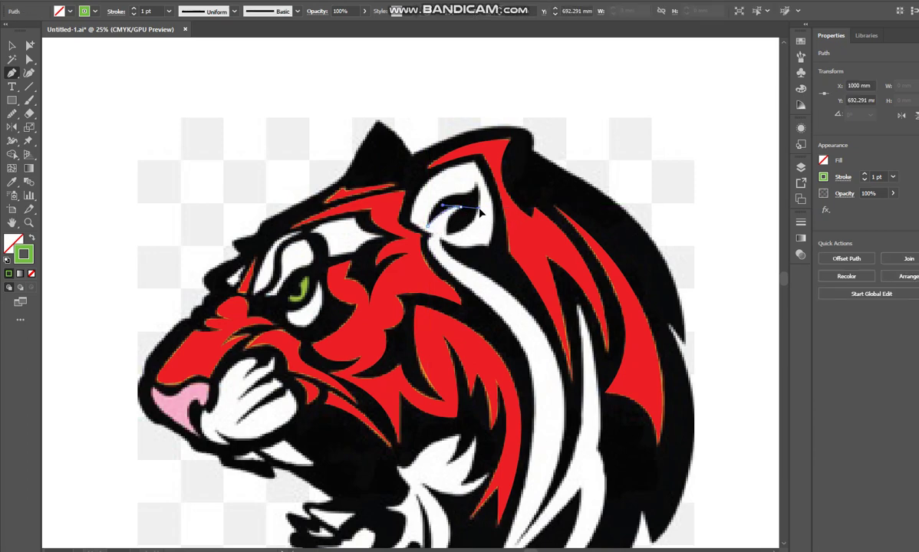
left_click(460, 207)
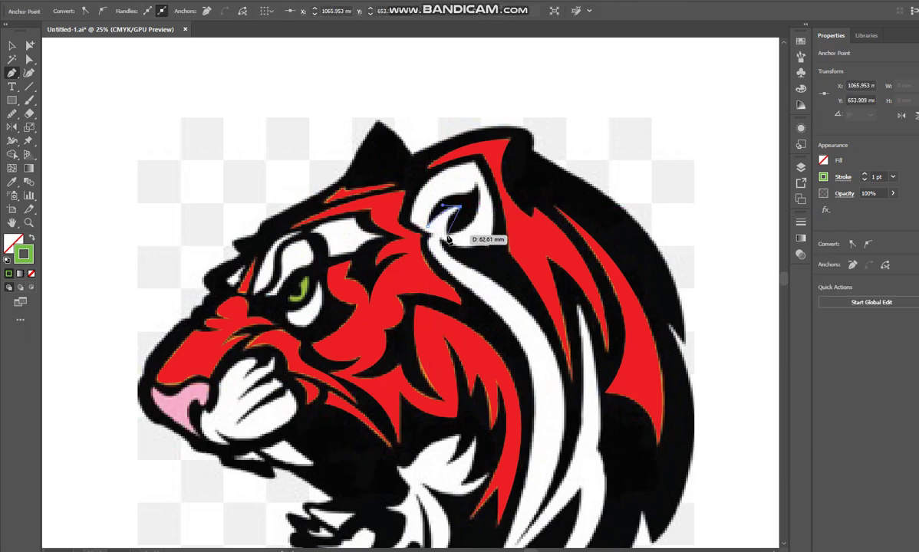
left_click(448, 235)
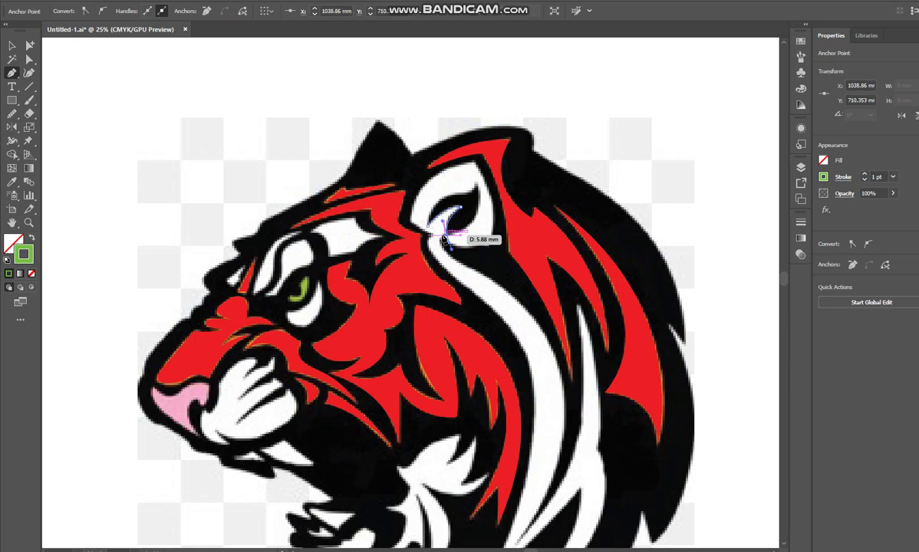
Step: Select the new inner-ear path and set its stroke weight to 6 pt
left_click(11, 46)
left_click(256, 148)
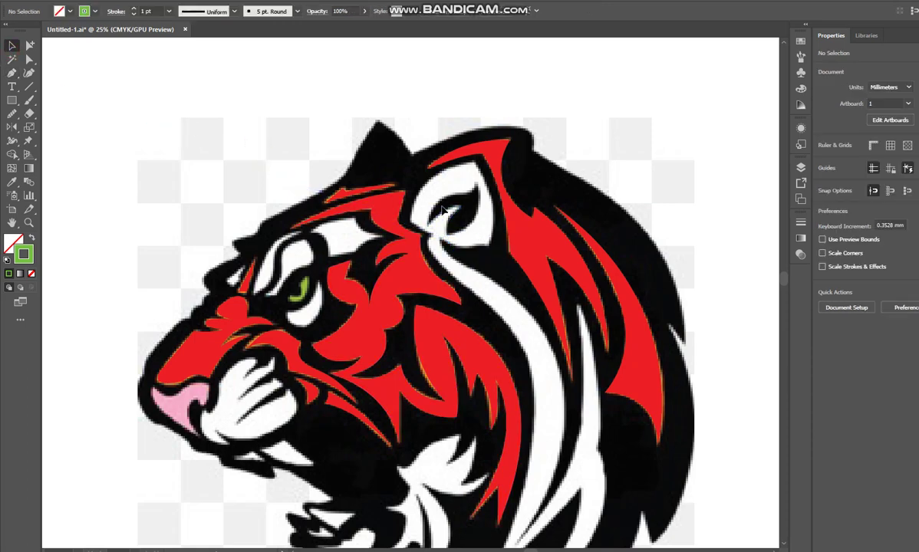
left_click(444, 209)
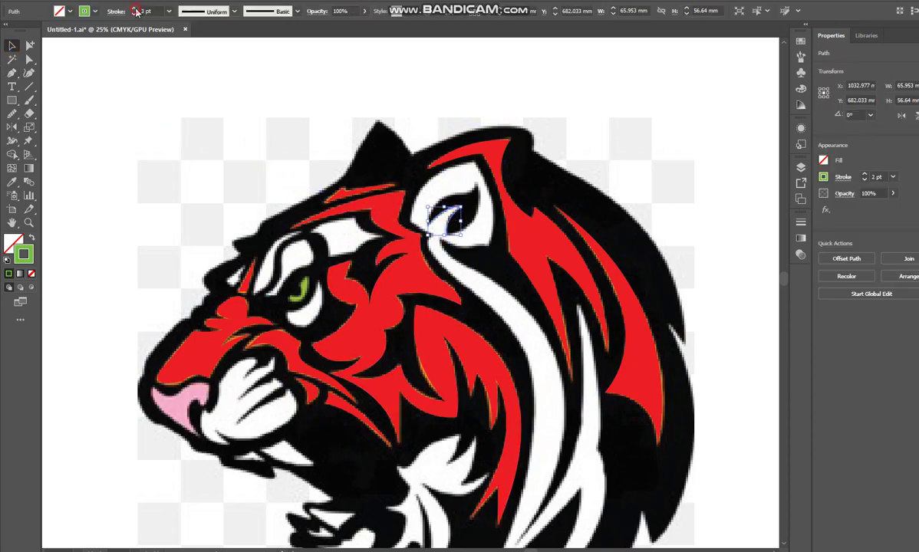
Step: Continue the inner-ear path around the black shape's right edge and upper tip, closing it along the upper-left edge
key("p")
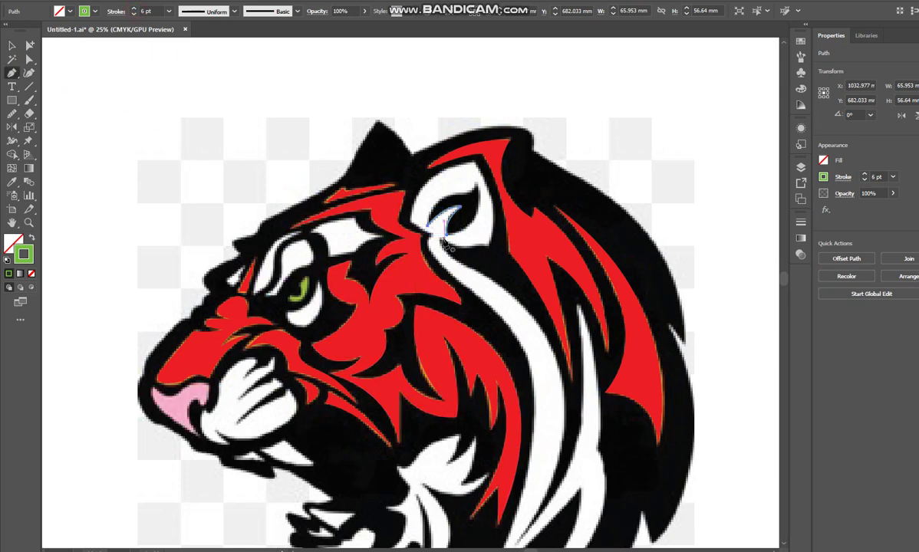
left_click(448, 236)
left_click_drag(477, 185, 469, 146)
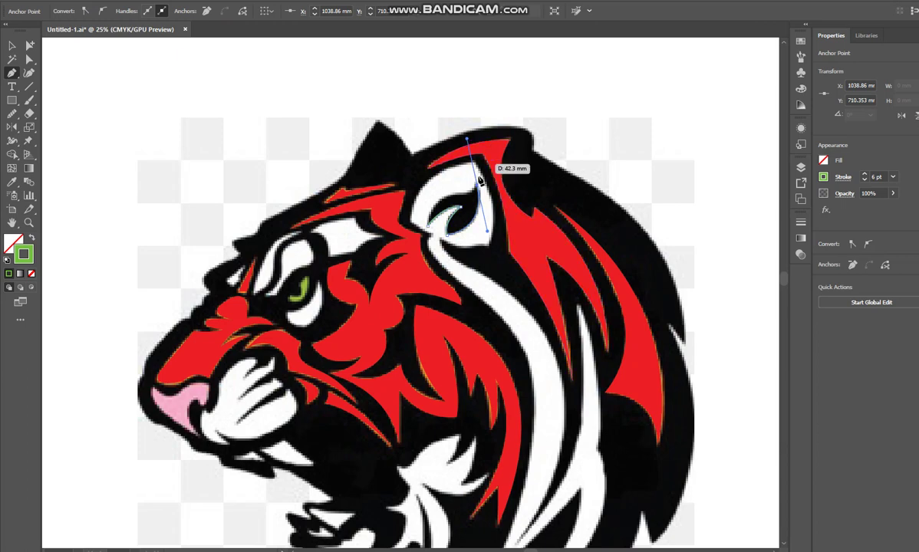
left_click(454, 195)
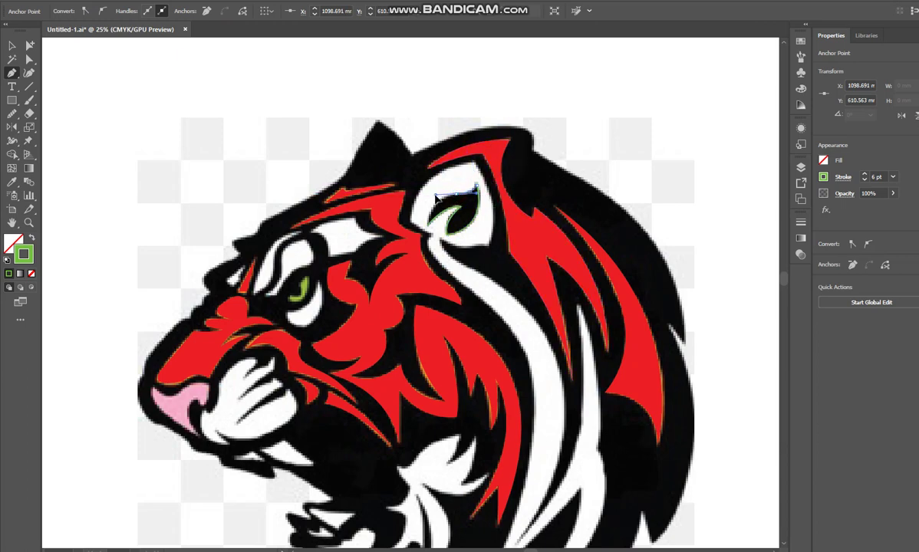
left_click_drag(435, 196, 437, 196)
left_click(456, 194)
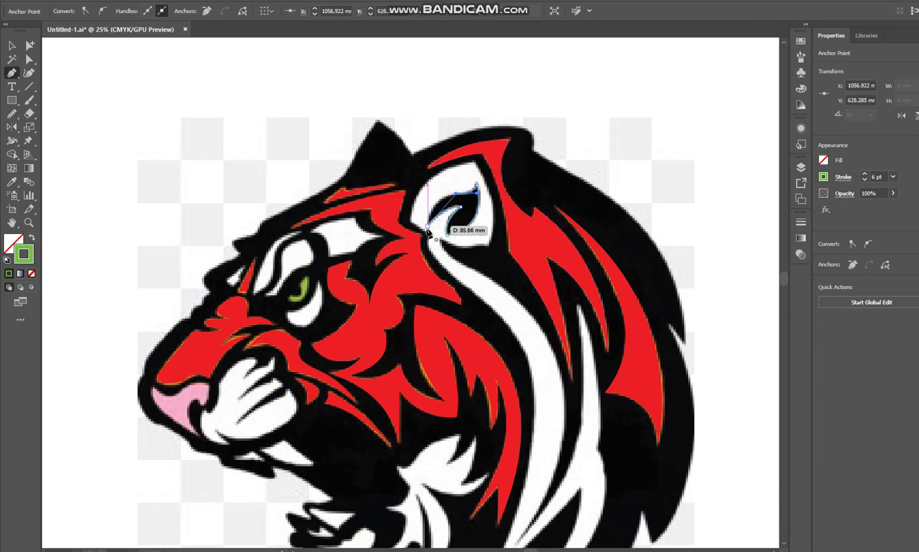
left_click_drag(428, 230, 428, 233)
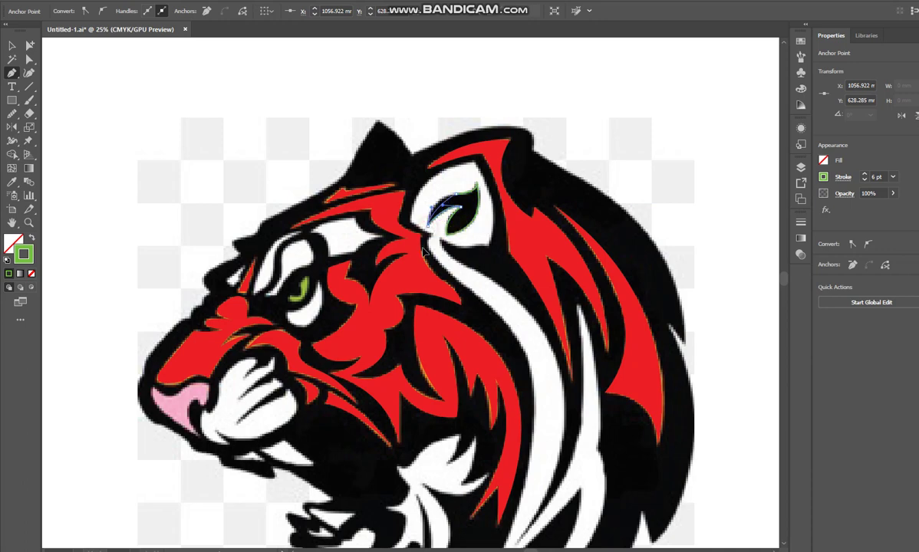
Step: Start the outer outline of the white ear at its top tip, tracing its left side down to the ear's base
left_click(473, 164)
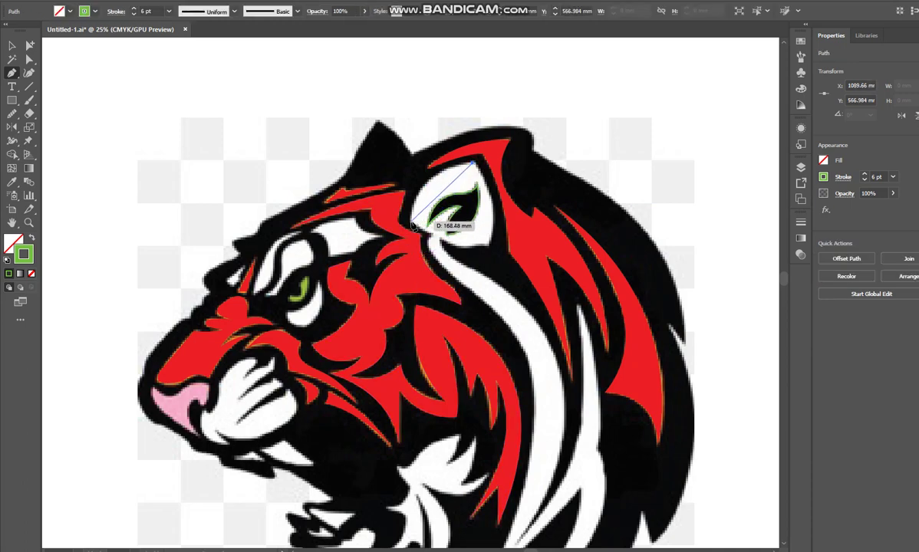
left_click_drag(411, 222, 405, 283)
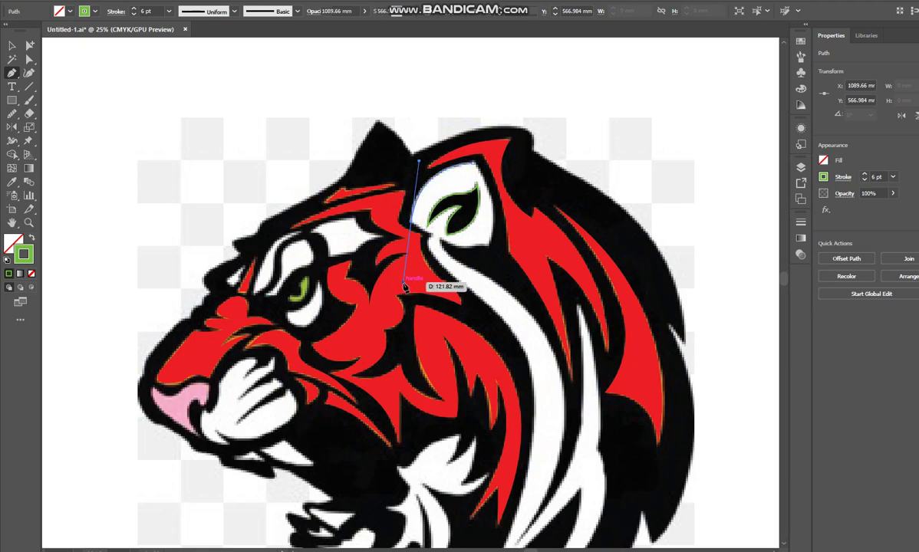
left_click(411, 222)
left_click_drag(434, 235, 449, 237)
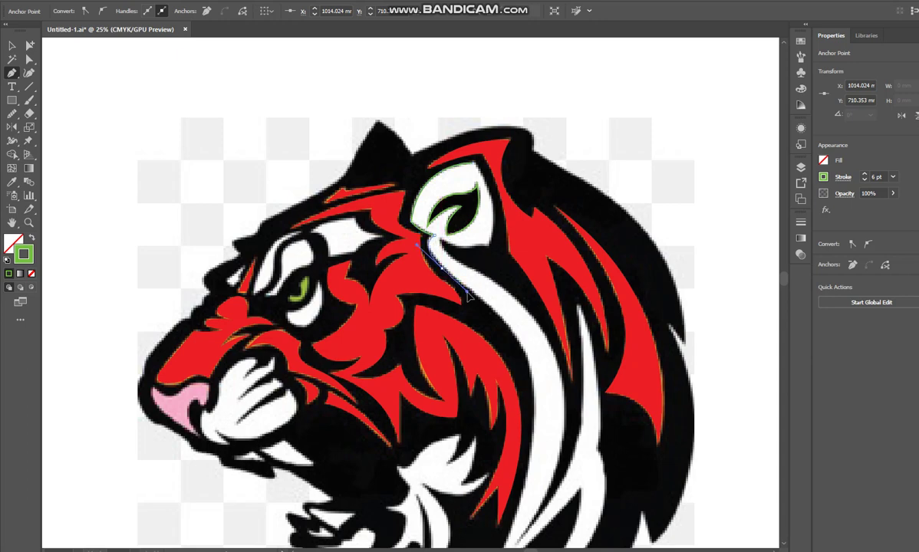
Step: Continue the outline along the left edge of the long white stripe below the ear down to its lower tip
left_click_drag(443, 268, 468, 293)
left_click_drag(479, 334, 448, 211)
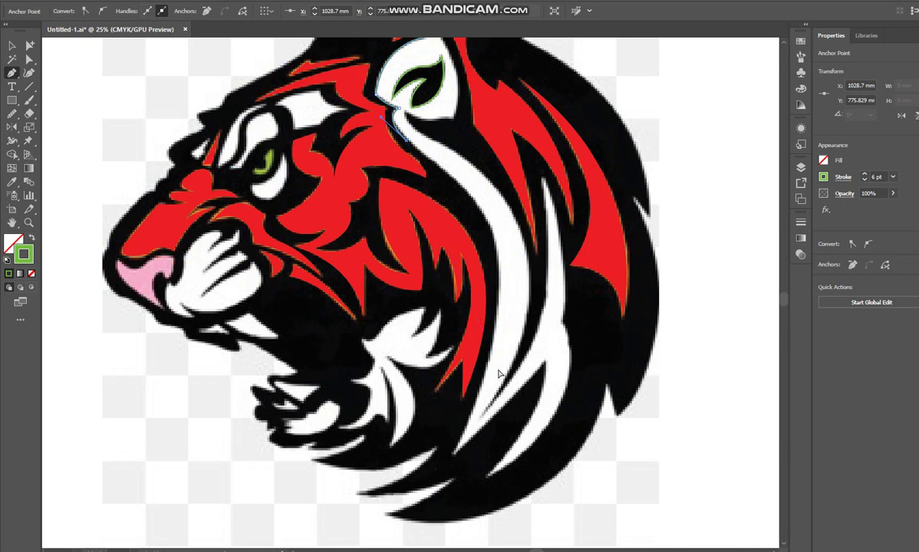
key("ctrl+minus")
left_click_drag(500, 372, 517, 281)
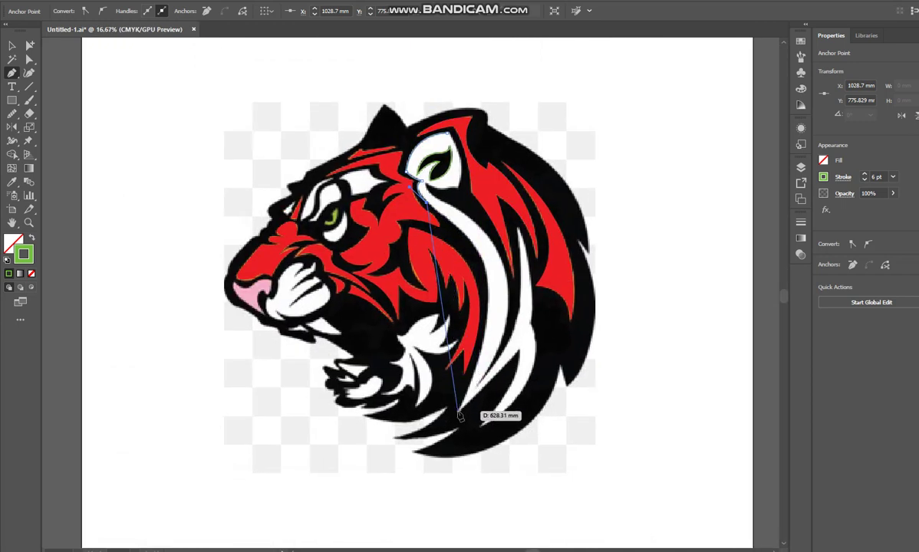
left_click_drag(458, 409, 366, 489)
key("ctrl+z")
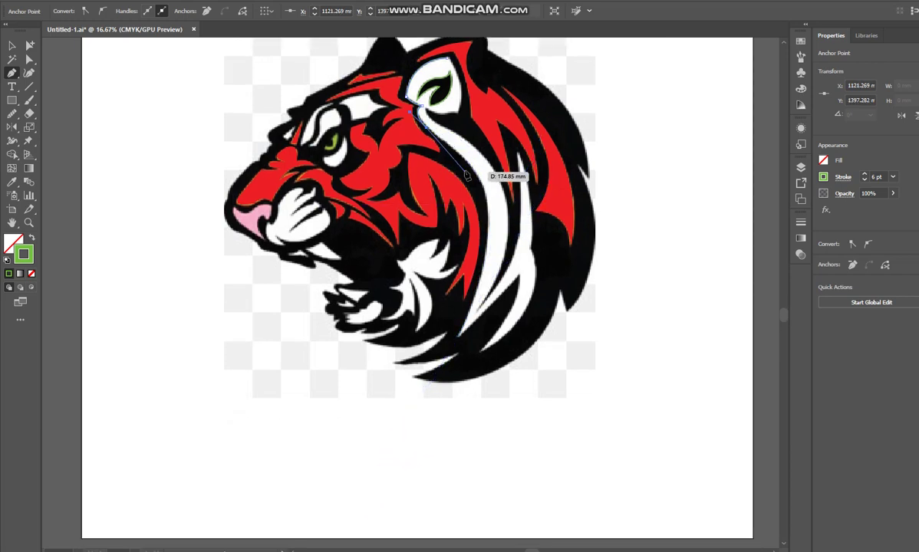
left_click_drag(472, 166, 475, 178)
left_click(471, 166)
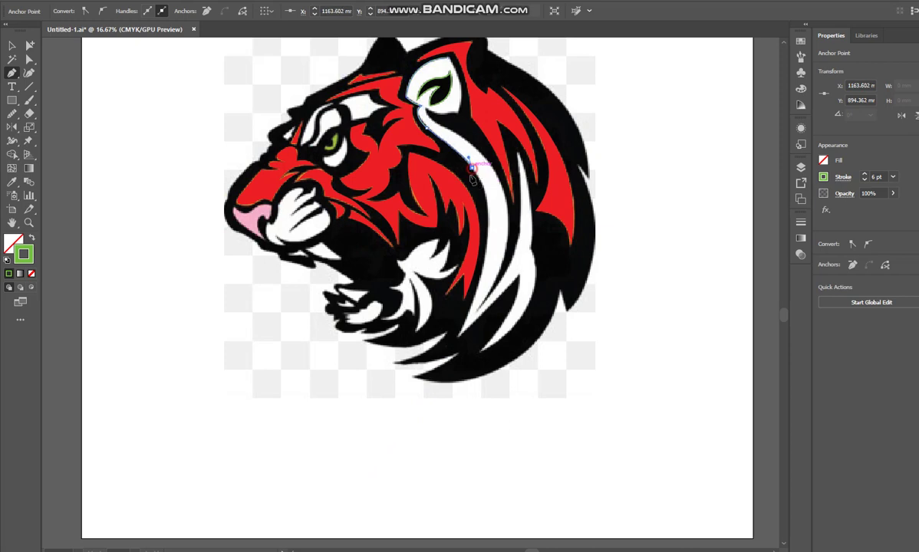
left_click_drag(460, 342, 394, 461)
Step: Smooth the traced left edge of the long white stripe along its upper bend
left_click(10, 115)
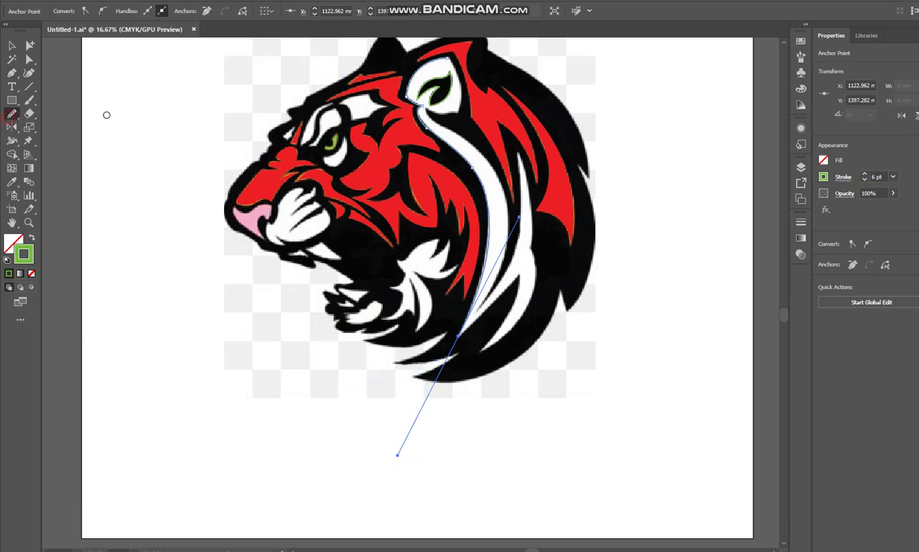
left_click_drag(479, 175, 454, 154)
key("o")
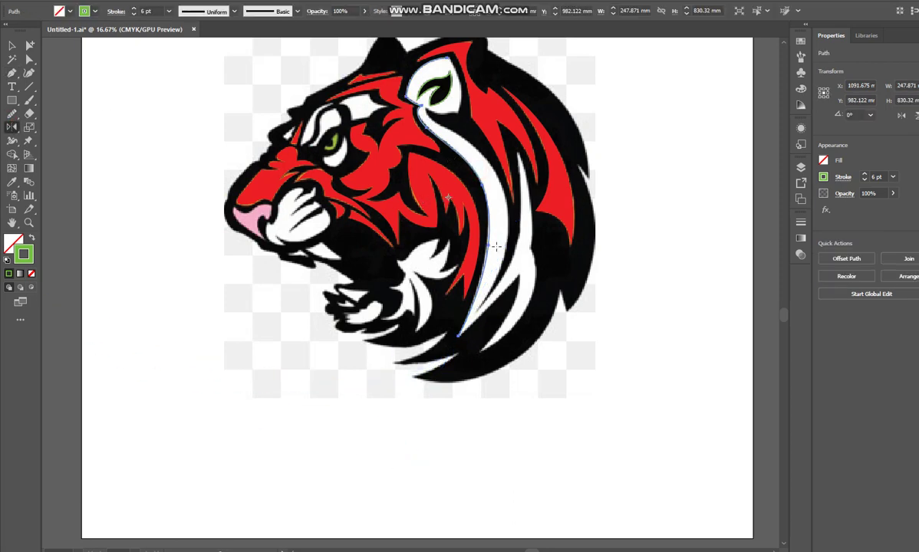
Step: Continue the outline from the stripe's lower tip up to the notch between the two lower prongs
key("p")
left_click(531, 266)
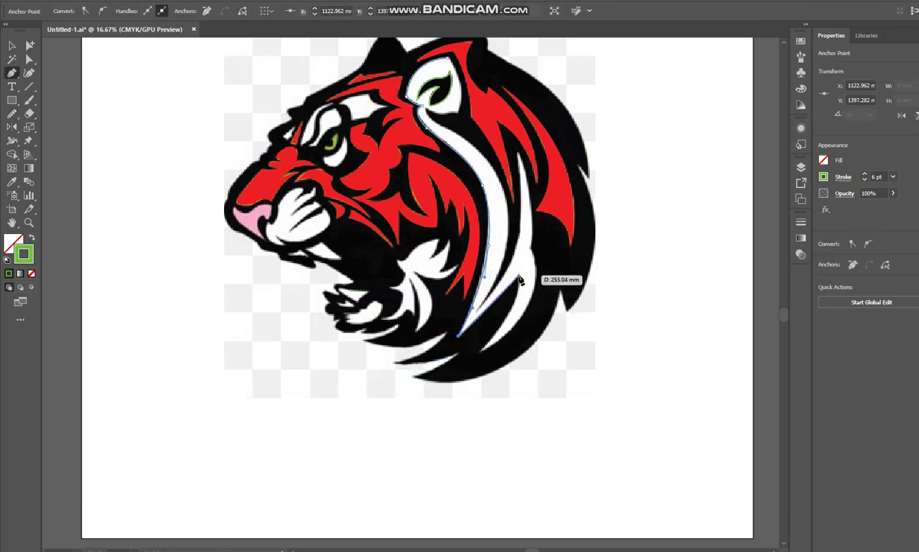
left_click_drag(534, 254, 537, 253)
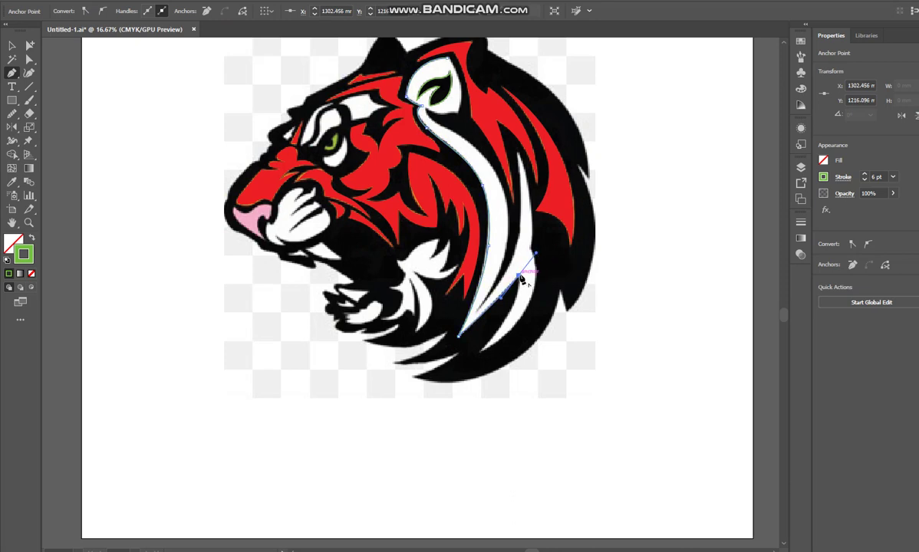
left_click(518, 276)
Step: Trace the second white prong from the notch to its lower tip and up its outer edge to the upper spike
left_click_drag(477, 351, 465, 360)
left_click_drag(452, 385, 441, 398)
left_click(480, 354)
left_click_drag(503, 313, 473, 409)
left_click_drag(502, 343, 467, 211)
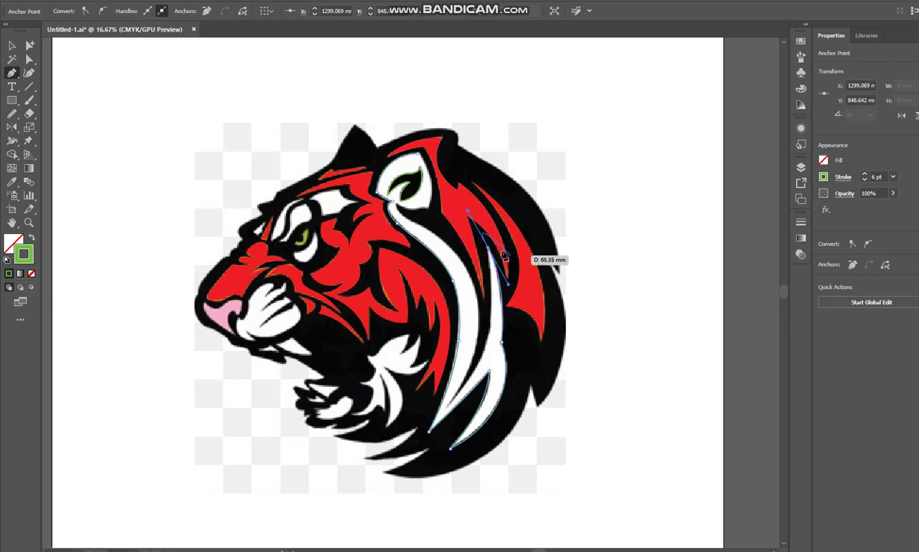
Step: Trace the spike's inner edge down to the inner notch and the long stripe's right edge up to below the ear
left_click_drag(504, 256, 500, 253)
mouse_move(446, 405)
left_mouse_down()
mouse_move(439, 401)
mouse_move(371, 457)
mouse_move(378, 492)
mouse_move(375, 474)
mouse_move(431, 427)
mouse_move(459, 367)
mouse_move(486, 374)
mouse_move(453, 415)
mouse_move(466, 365)
mouse_move(449, 408)
left_mouse_up()
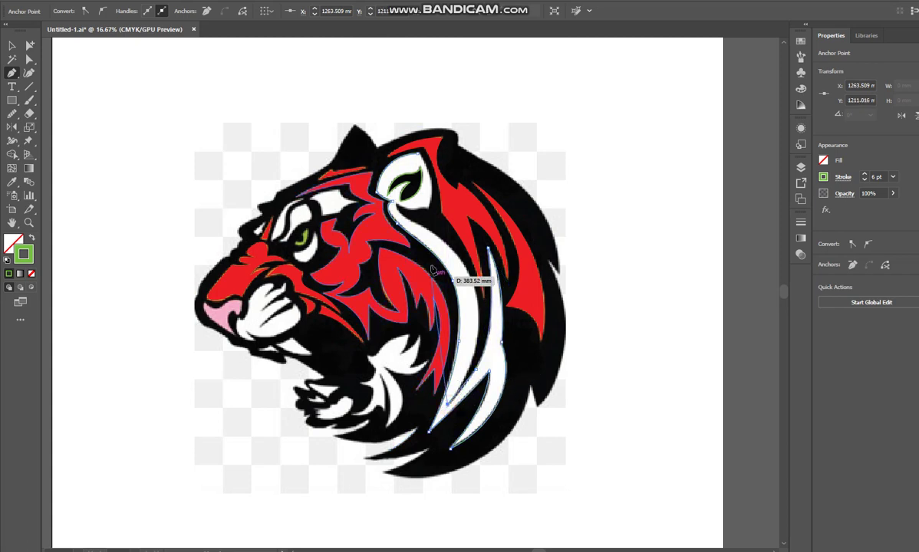
left_click_drag(424, 228, 315, 164)
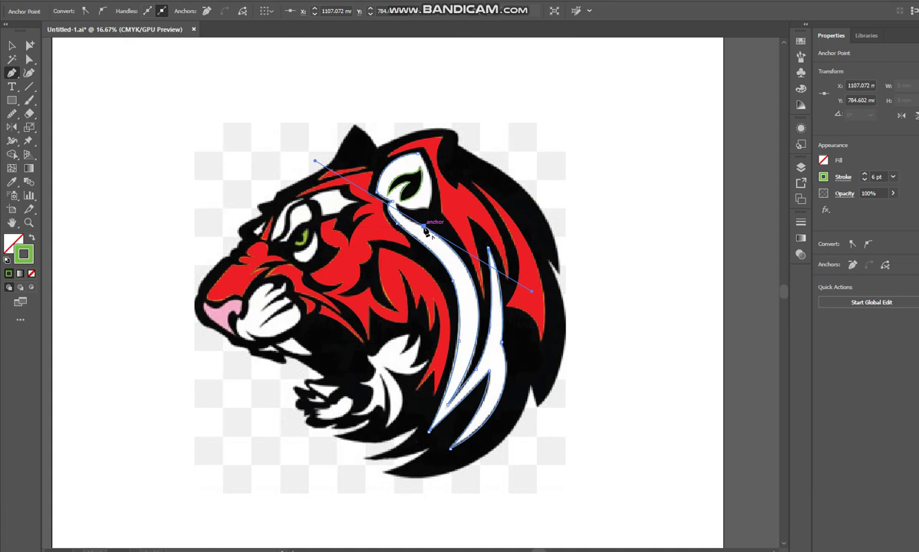
Step: Extend the long white stripe's right edge with the Pen tool up to the base of the ear
left_click(395, 190)
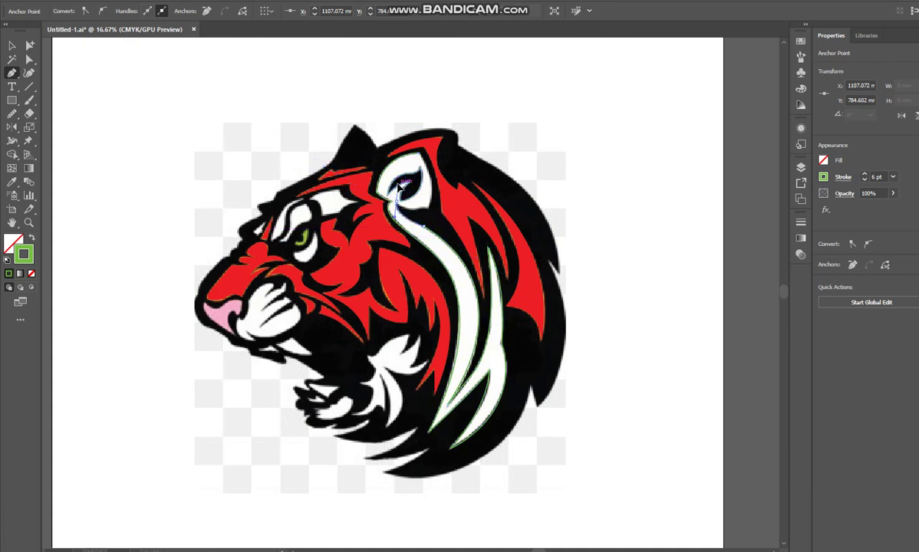
left_click_drag(398, 186, 352, 313)
key("ctrl+plus")
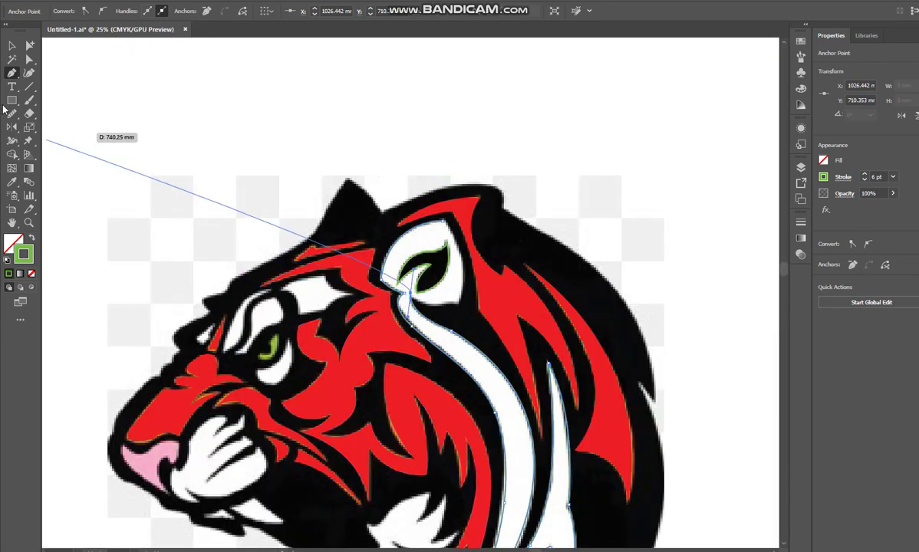
left_click(10, 114)
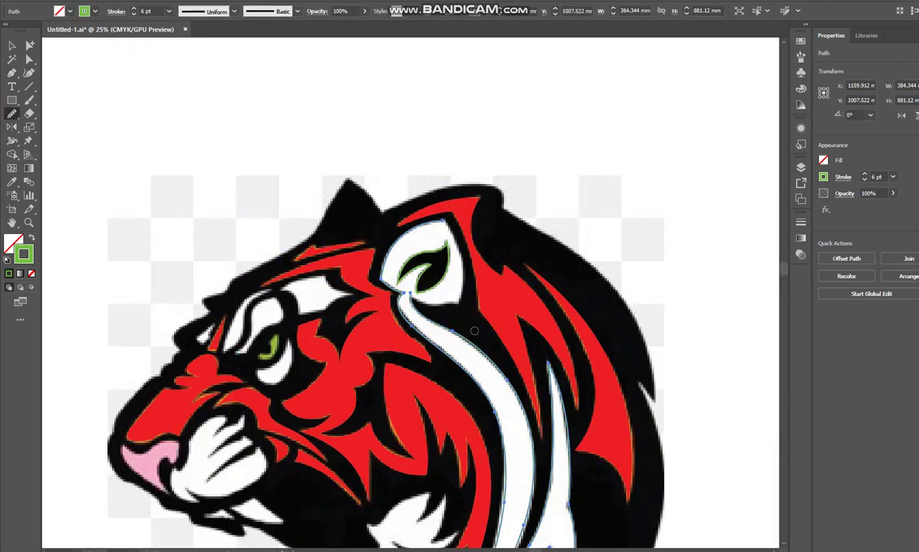
Step: Resume the path at the ear's base and trace the ear's lower and right edges to close the outline
key("p")
left_click(412, 294)
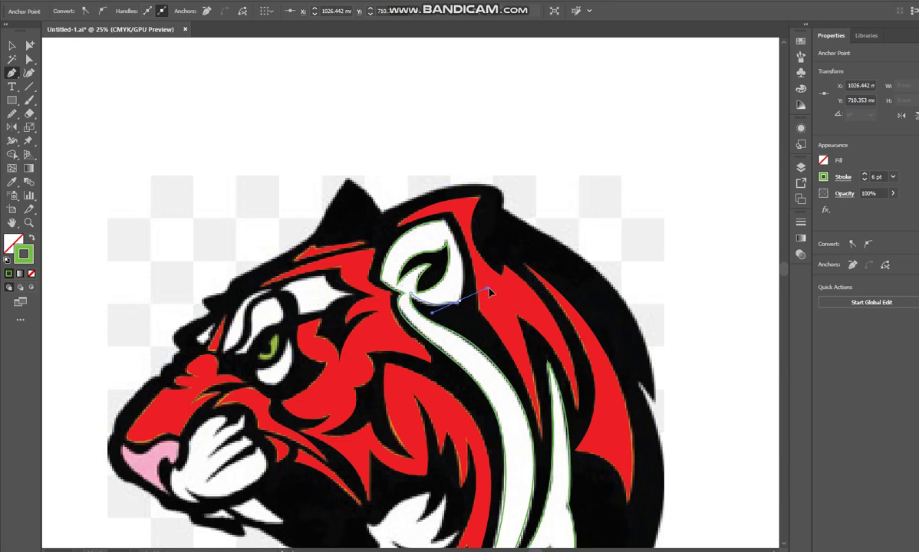
left_click_drag(457, 302, 408, 190)
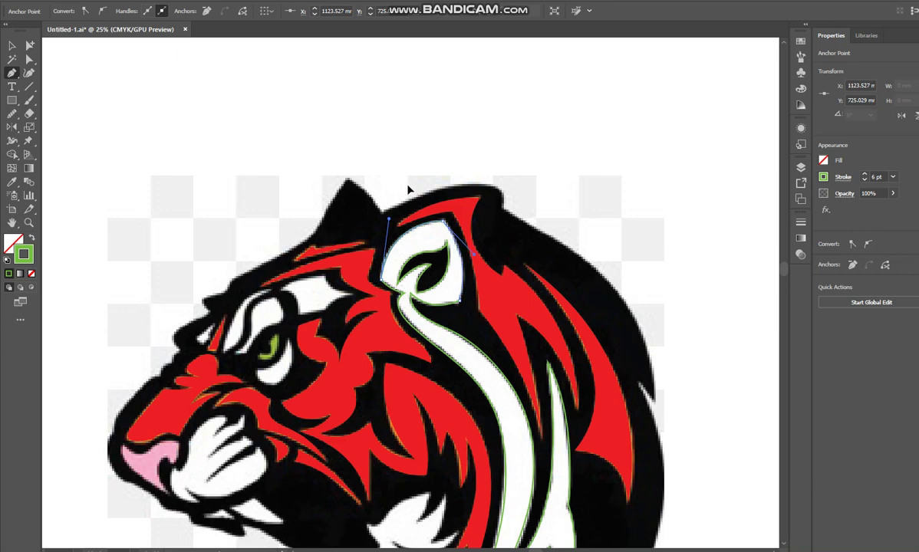
left_click_drag(289, 135, 279, 41)
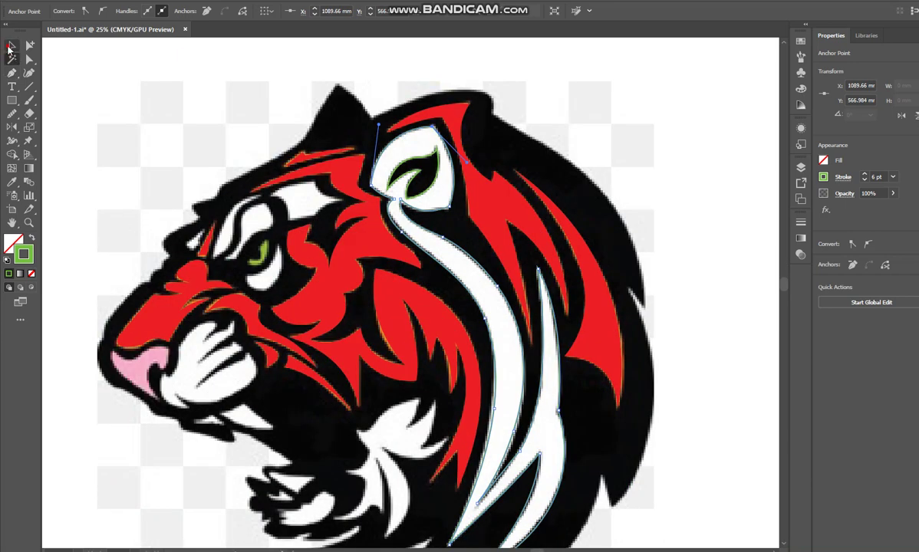
Step: Bring the leaf-shaped path inside the ear to the front of the stacking order
left_click(11, 47)
key("ctrl+minus")
left_click_drag(341, 231, 338, 139)
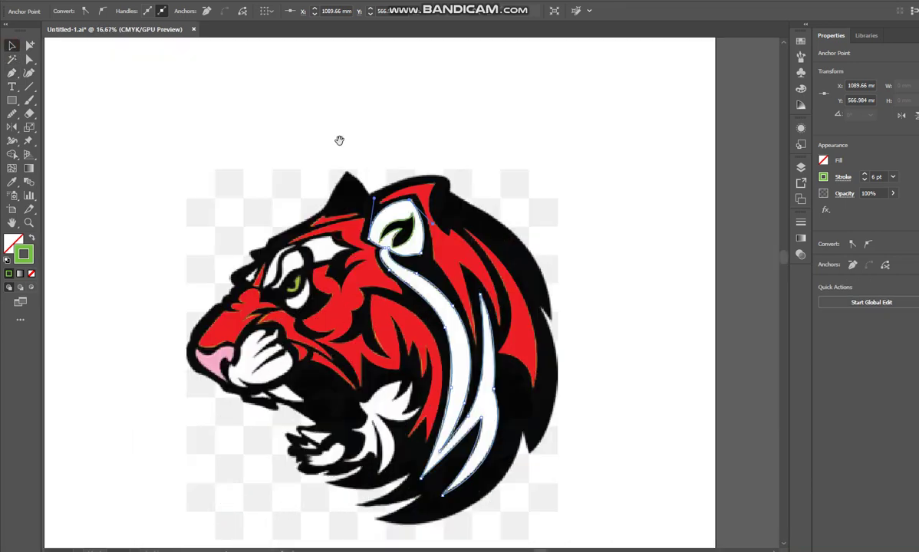
left_click(401, 235)
left_click(401, 238)
double_click(400, 238)
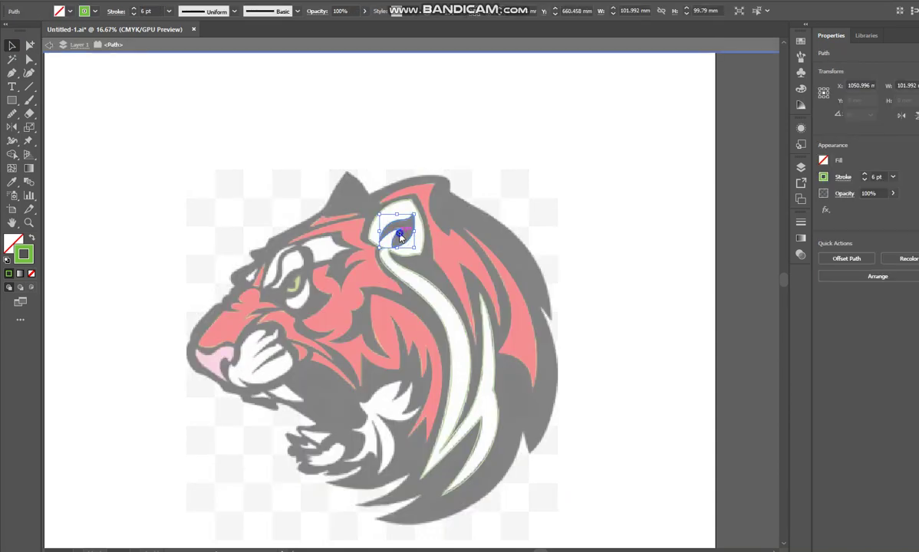
key("Escape")
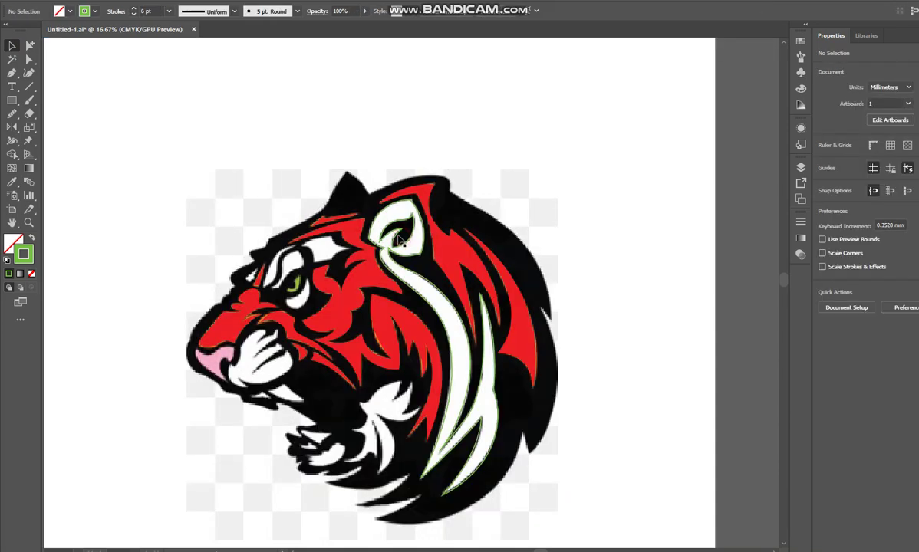
right_click(395, 233)
mouse_move(451, 414)
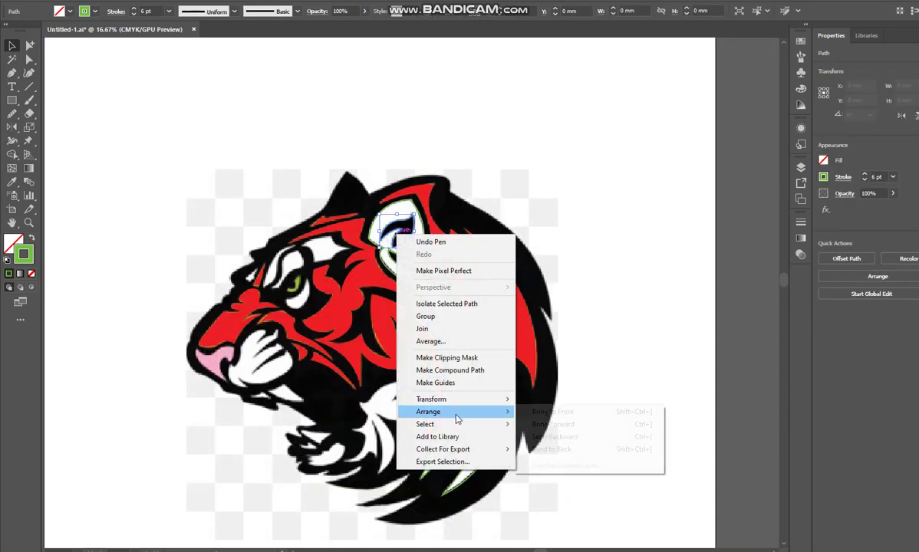
left_click(537, 412)
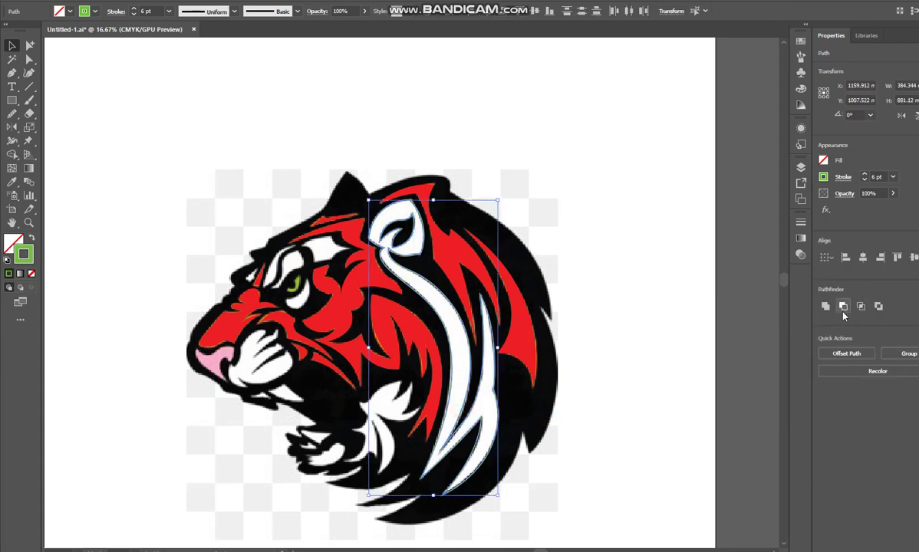
Step: Subtract the inner ear path from the ear and stripe outline, and swap fill and stroke to make the result solid green
left_click(843, 310)
left_click(31, 238)
left_click(60, 234)
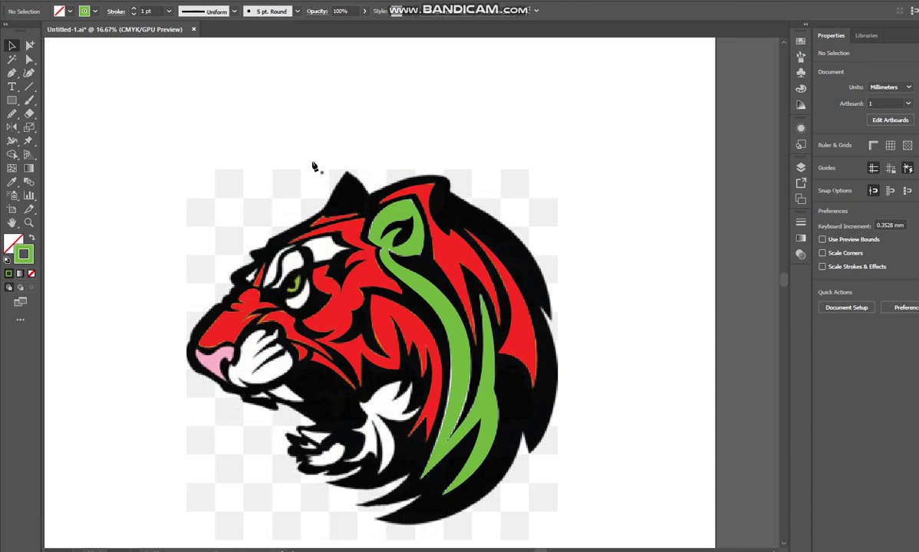
Step: Start the Pen tool with no fill and a green stroke for tracing the next white area
key("p")
key("ctrl+equal")
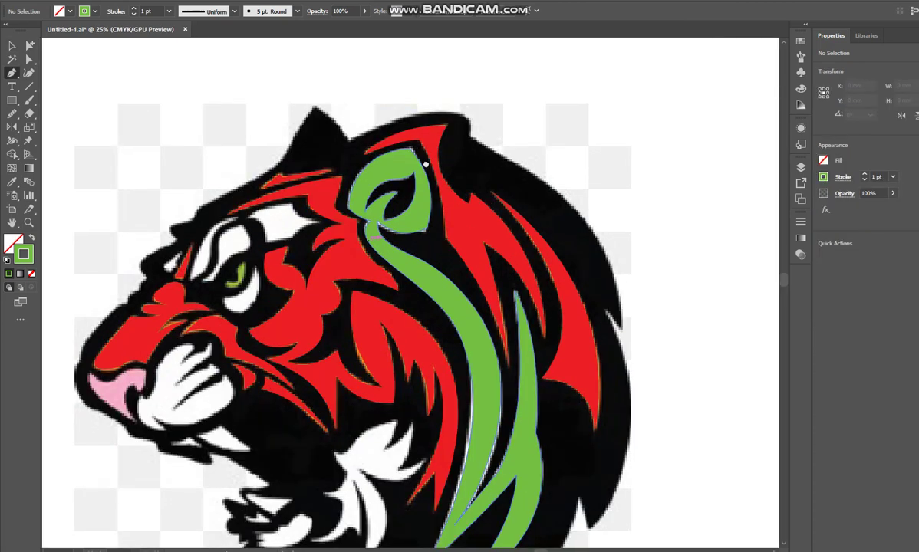
left_click_drag(426, 164, 486, 85)
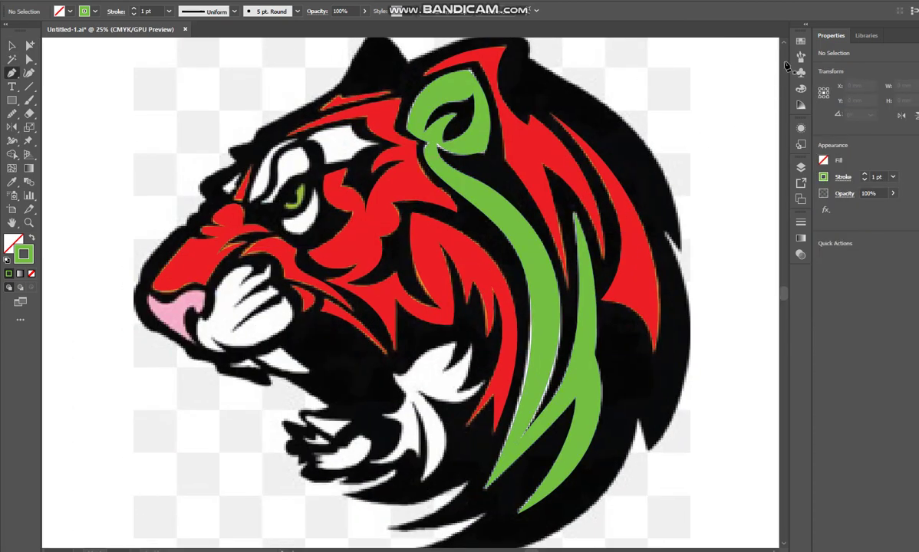